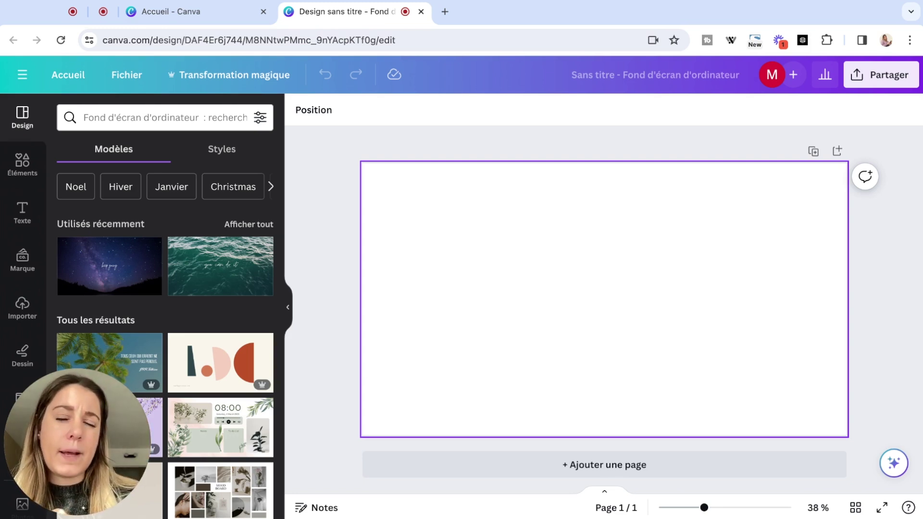
Search the elements library for "shape" and insert the orange rounded blob illustration on the blank page.
{"action": "left_click", "coordinate": [22, 163]}
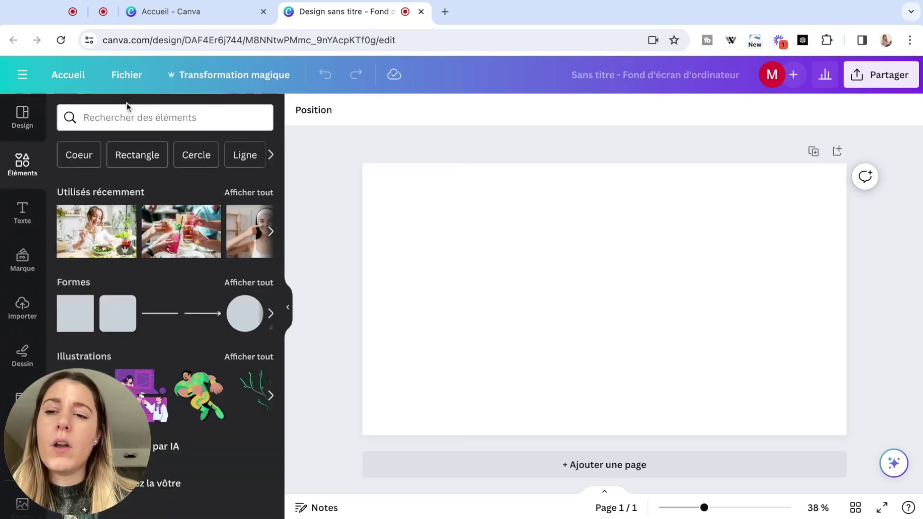
{"action": "left_click", "coordinate": [127, 116]}
{"action": "type", "text": "shape"}
{"action": "key", "text": "Return"}
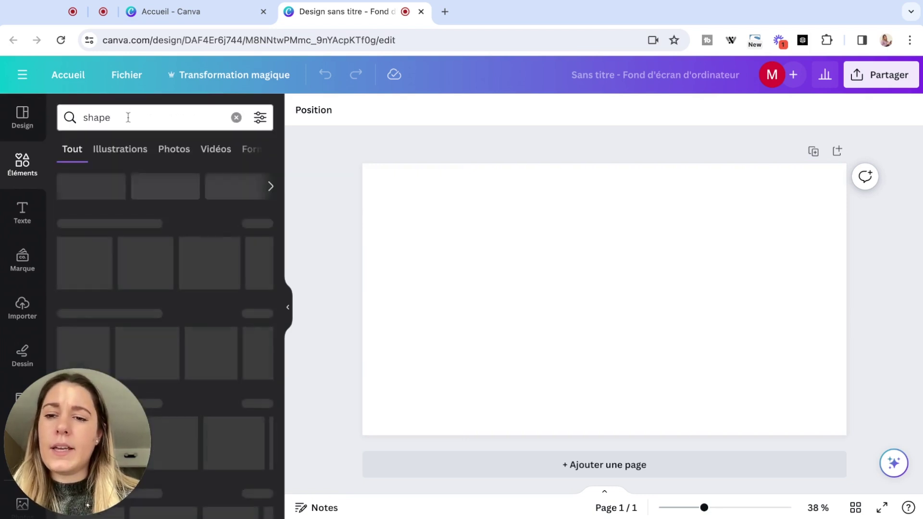
{"action": "left_click", "coordinate": [199, 338]}
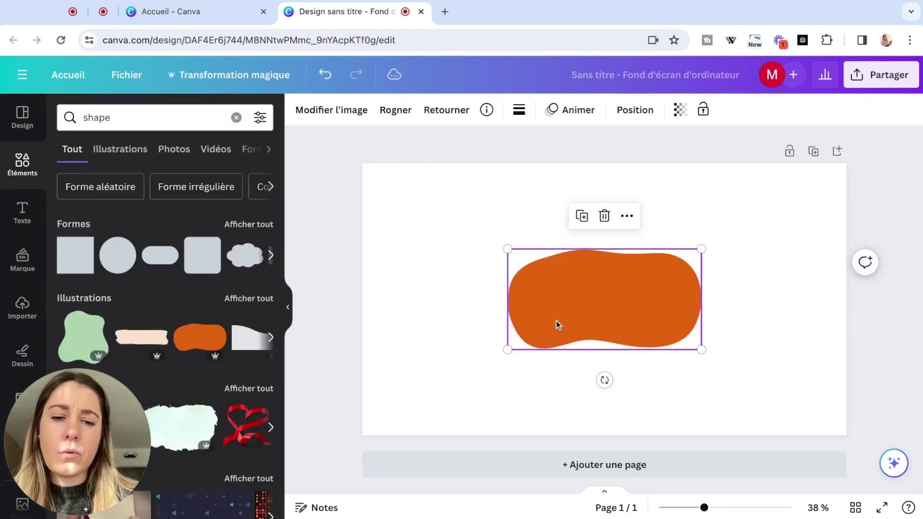
Shrink the orange blob to a small label shape near the middle of the page.
{"action": "left_click_drag", "start_coordinate": [579, 321], "coordinate": [585, 326]}
{"action": "left_click_drag", "start_coordinate": [510, 253], "coordinate": [575, 285]}
{"action": "left_click", "coordinate": [505, 408]}
Recolour the blob with the blue-grey swatch of the COM MARINE palette.
{"action": "left_click", "coordinate": [588, 298]}
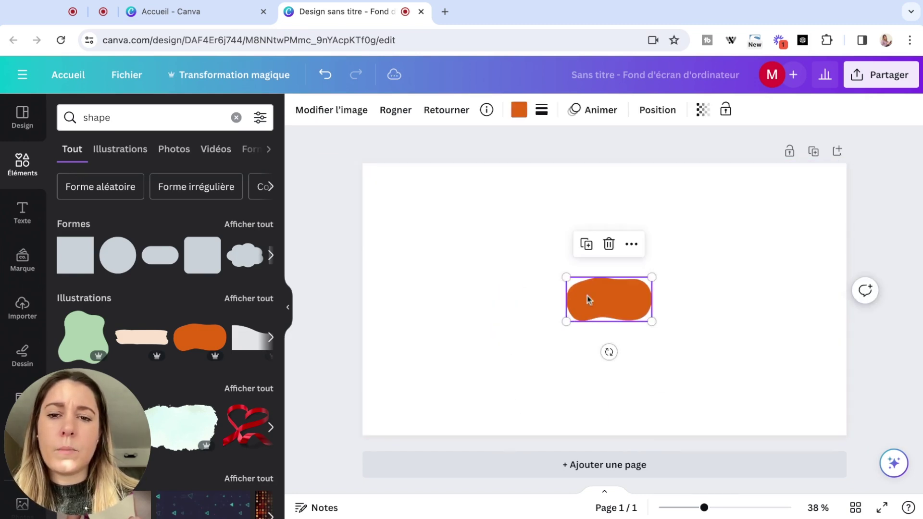
{"action": "left_click", "coordinate": [336, 111]}
{"action": "left_click", "coordinate": [526, 115]}
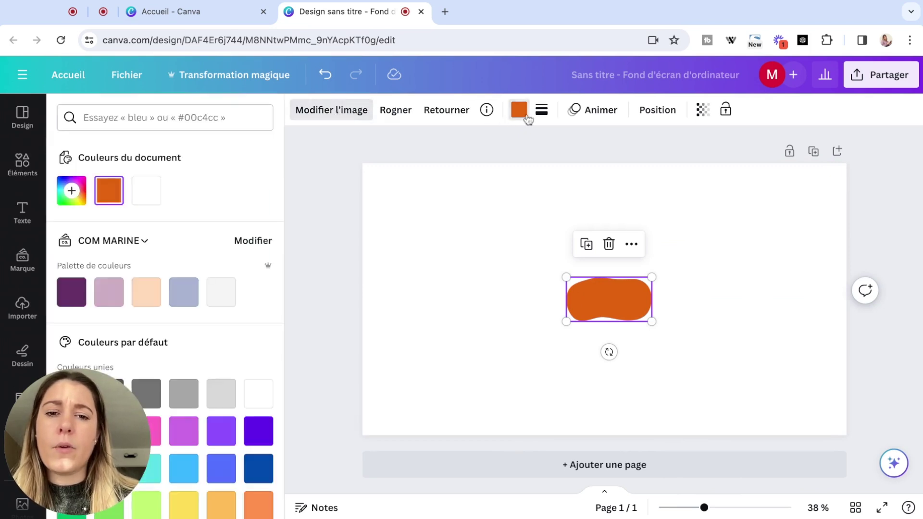
{"action": "left_click", "coordinate": [176, 296]}
{"action": "left_click", "coordinate": [425, 343]}
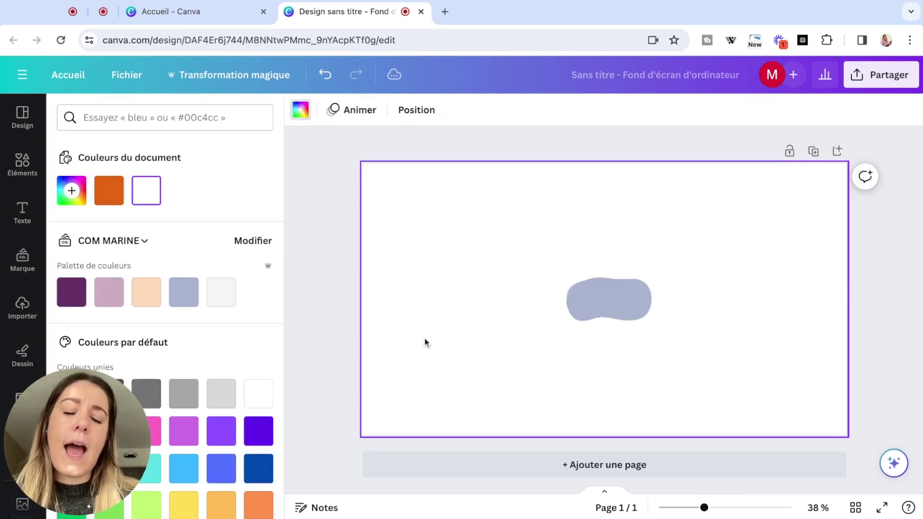
Add the text "2024" over the blob, set it in Gotham Black and enlarge it to about 50.5.
{"action": "key", "text": "t"}
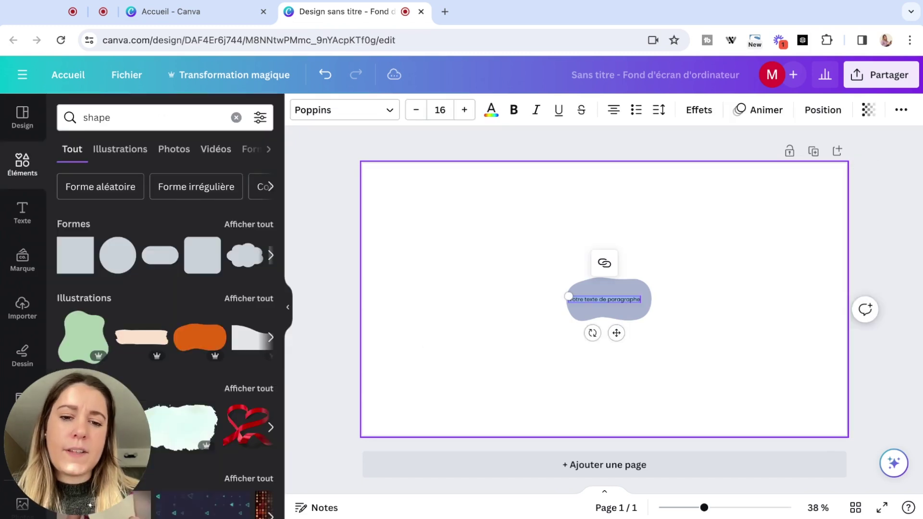
{"action": "type", "text": "2024"}
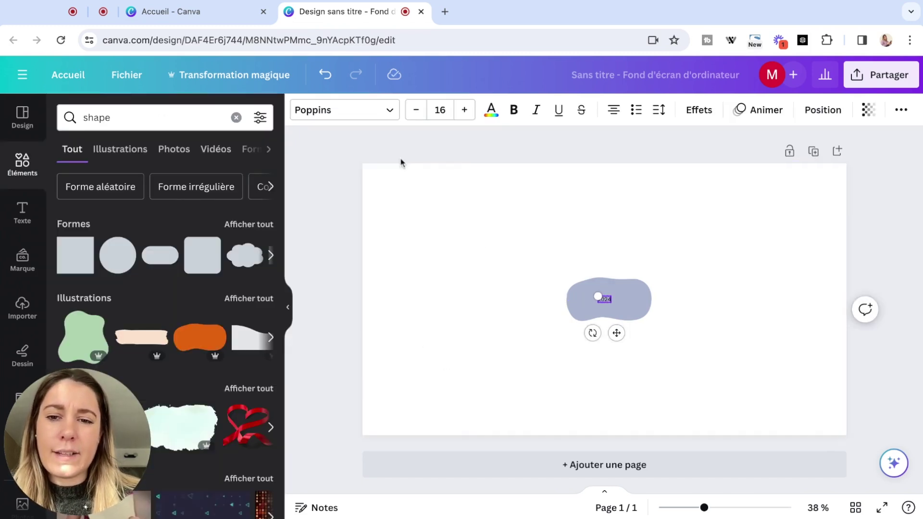
{"action": "left_click", "coordinate": [371, 112]}
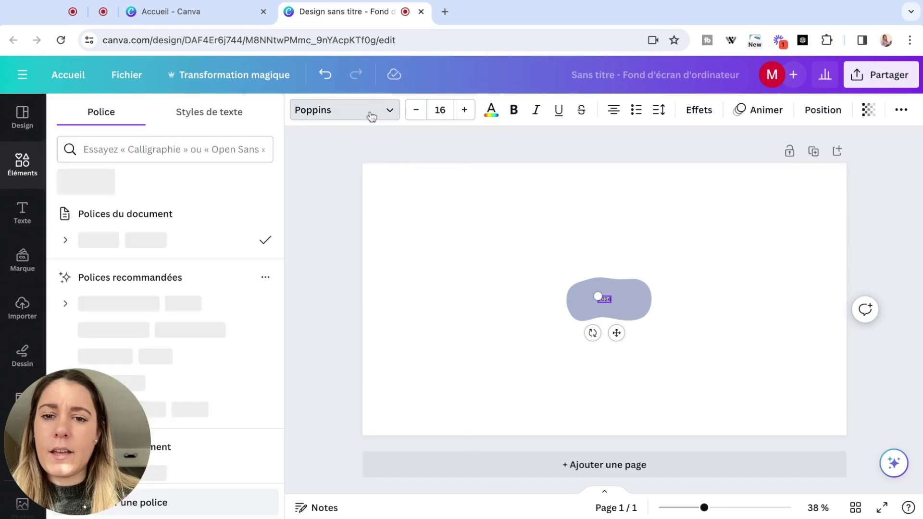
{"action": "scroll", "coordinate": [181, 289], "scroll_direction": "down", "scroll_amount": 5}
{"action": "left_click", "coordinate": [64, 203]}
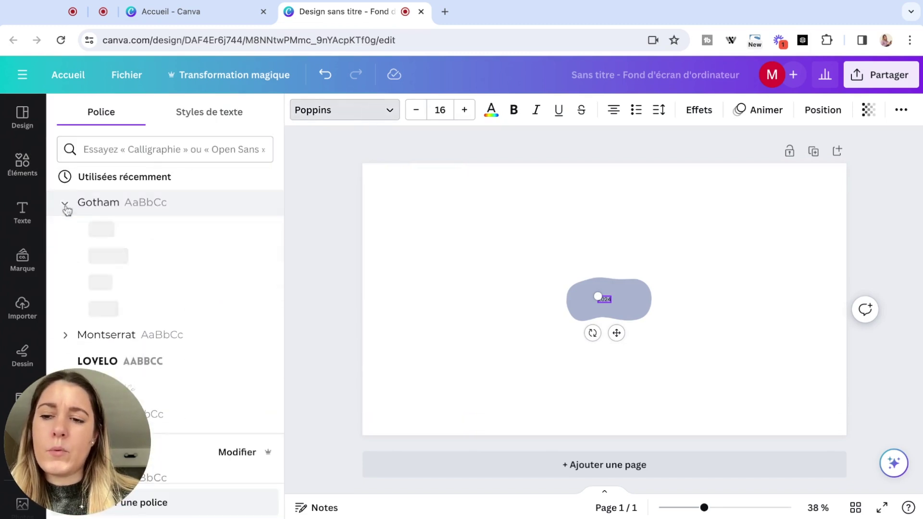
{"action": "left_click", "coordinate": [128, 315]}
{"action": "left_click_drag", "start_coordinate": [597, 303], "coordinate": [606, 338]}
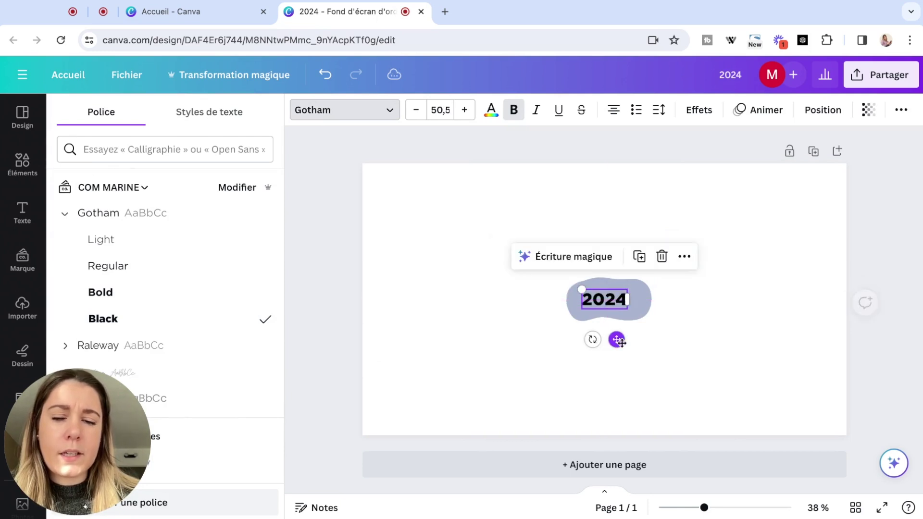
Colour the "2024" text with the very light grey swatch of the COM MARINE palette.
{"action": "left_click", "coordinate": [491, 109]}
{"action": "left_click", "coordinate": [222, 292]}
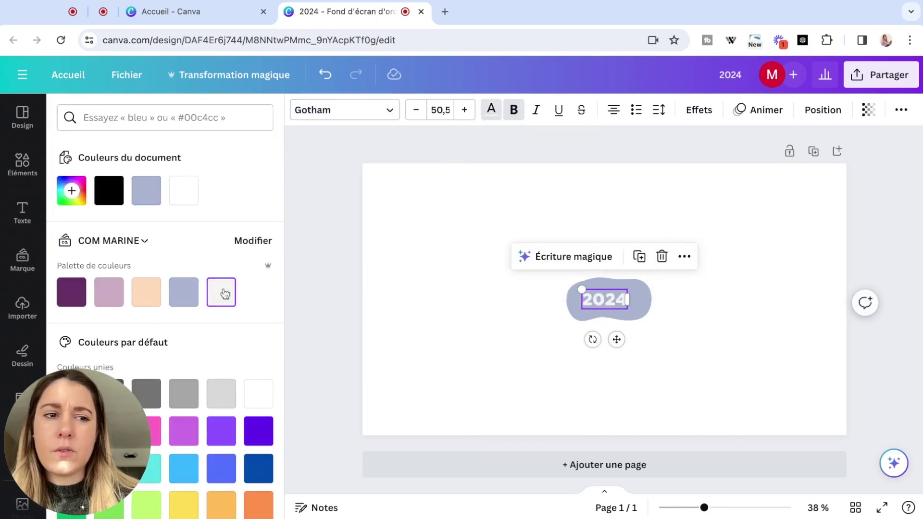
{"action": "left_click", "coordinate": [513, 362]}
Centre the blob on the page and enlarge the "2024" text slightly so it sits in the middle of the shape.
{"action": "left_click_drag", "start_coordinate": [671, 357], "coordinate": [569, 262]}
{"action": "left_click_drag", "start_coordinate": [602, 291], "coordinate": [603, 295]}
{"action": "left_click", "coordinate": [672, 354]}
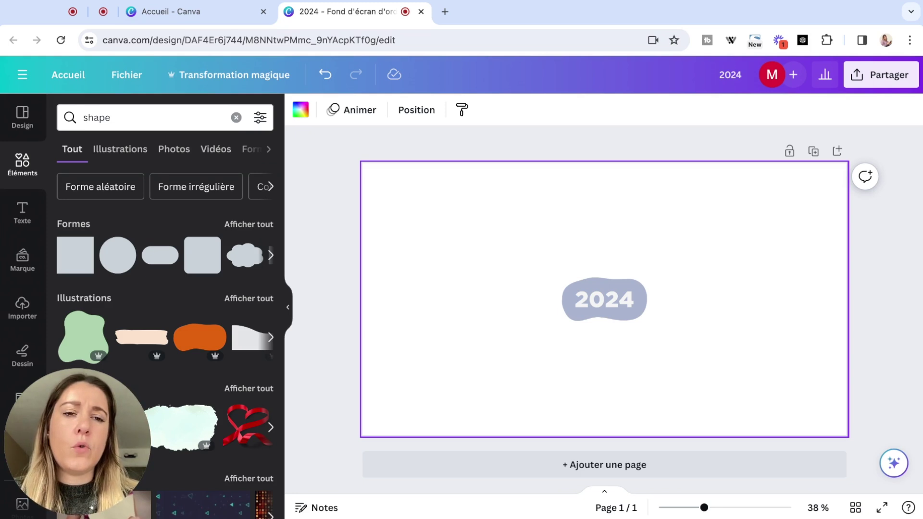
Show all recently used photos from the photo library and browse them for collage images.
{"action": "scroll", "coordinate": [39, 359], "scroll_direction": "down", "scroll_amount": 2}
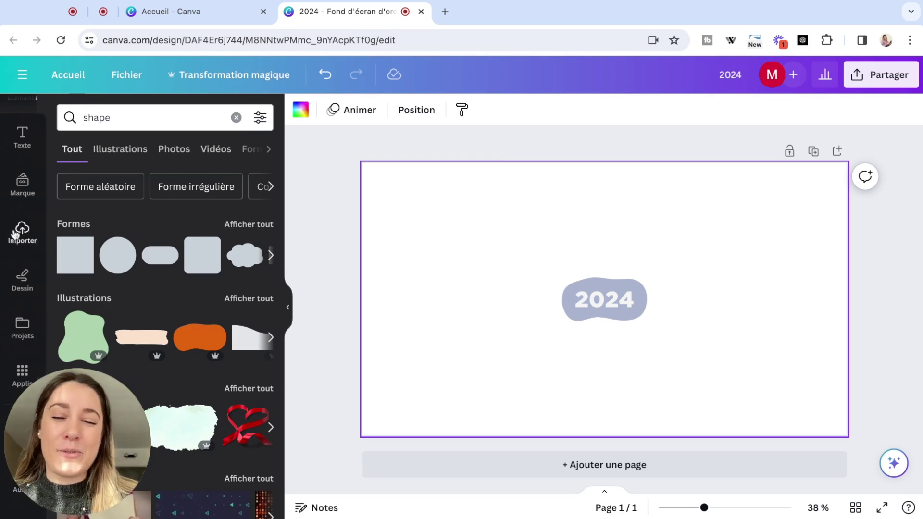
{"action": "scroll", "coordinate": [9, 228], "scroll_direction": "up", "scroll_amount": 2}
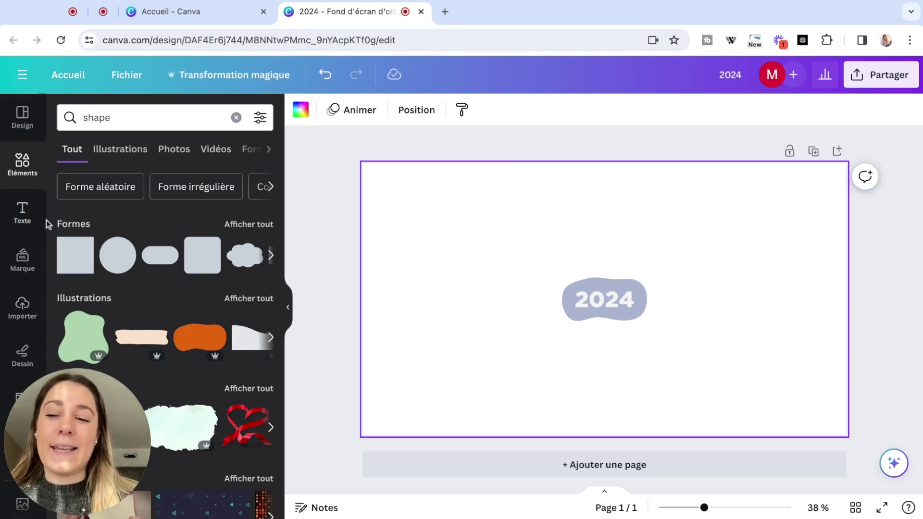
{"action": "scroll", "coordinate": [14, 231], "scroll_direction": "down", "scroll_amount": 4}
{"action": "left_click", "coordinate": [22, 294]}
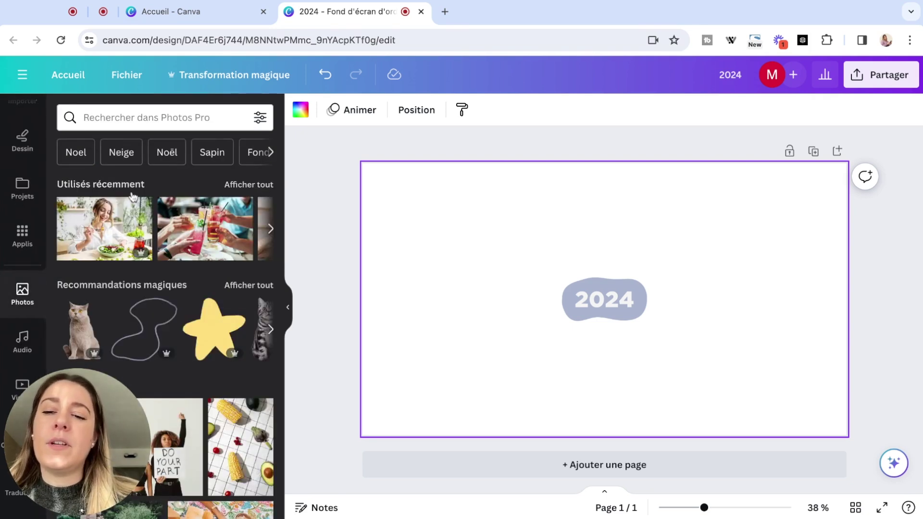
{"action": "left_click", "coordinate": [245, 185]}
{"action": "scroll", "coordinate": [243, 192], "scroll_direction": "down", "scroll_amount": 3}
{"action": "scroll", "coordinate": [243, 192], "scroll_direction": "down", "scroll_amount": 2}
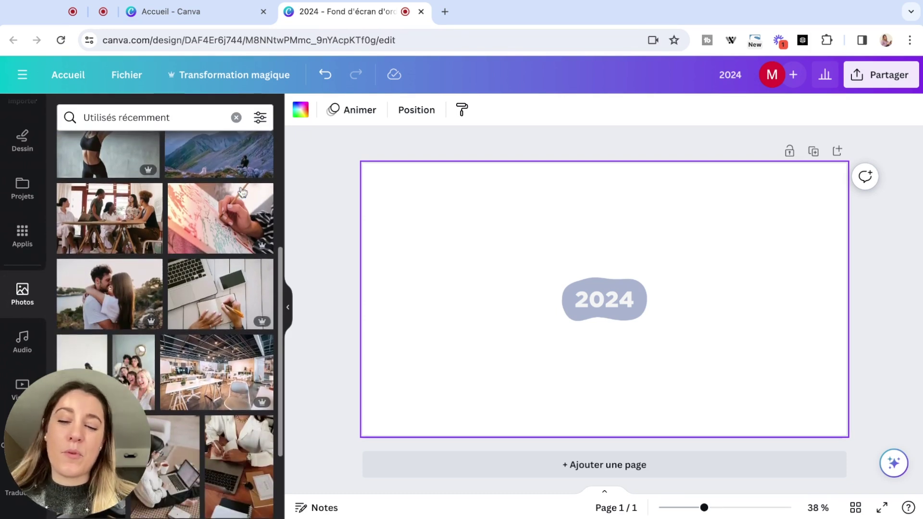
{"action": "scroll", "coordinate": [243, 192], "scroll_direction": "down", "scroll_amount": 2}
{"action": "scroll", "coordinate": [242, 192], "scroll_direction": "down", "scroll_amount": 3}
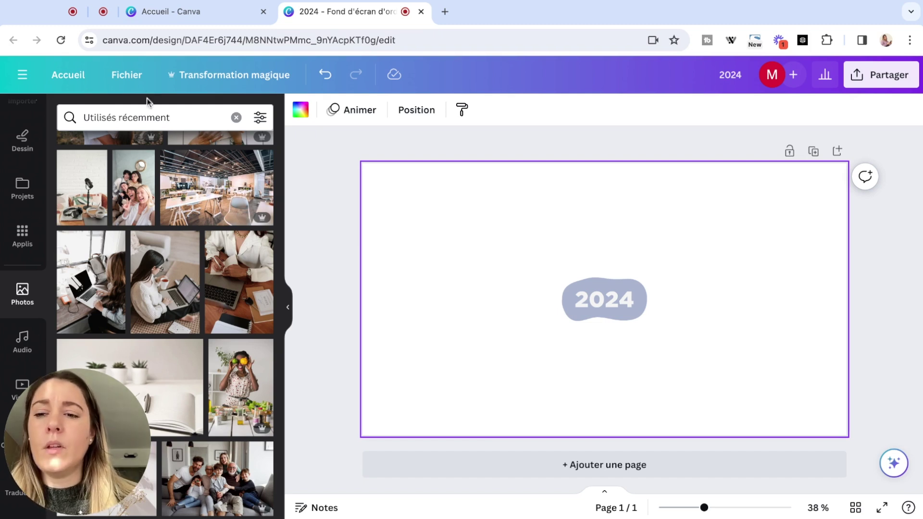
Insert the photo of a long-haired woman using a laptop, crop its top, reframe it and fit it into the page's upper-left corner.
{"action": "left_click", "coordinate": [92, 296]}
{"action": "left_click_drag", "start_coordinate": [644, 400], "coordinate": [438, 305]}
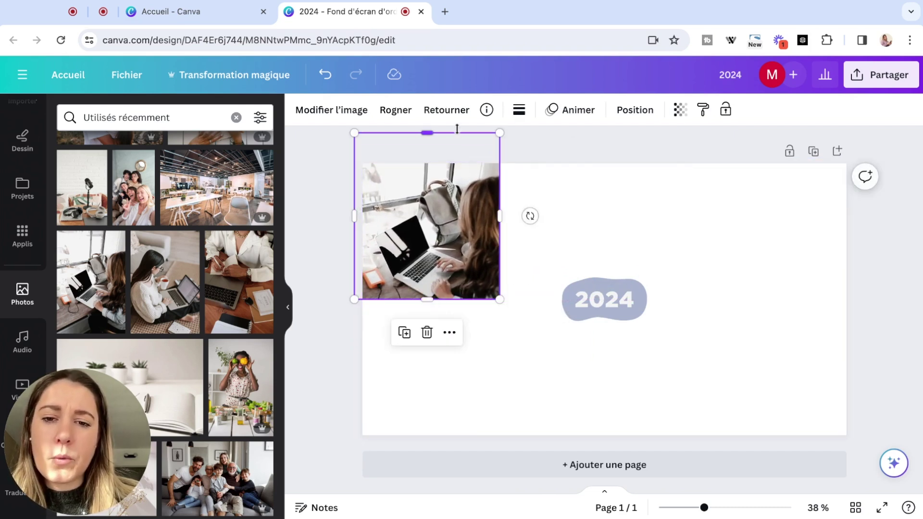
{"action": "left_click_drag", "start_coordinate": [427, 132], "coordinate": [441, 181]}
{"action": "left_click", "coordinate": [542, 267]}
{"action": "double_click", "coordinate": [454, 253]}
{"action": "left_click_drag", "start_coordinate": [454, 253], "coordinate": [454, 241]}
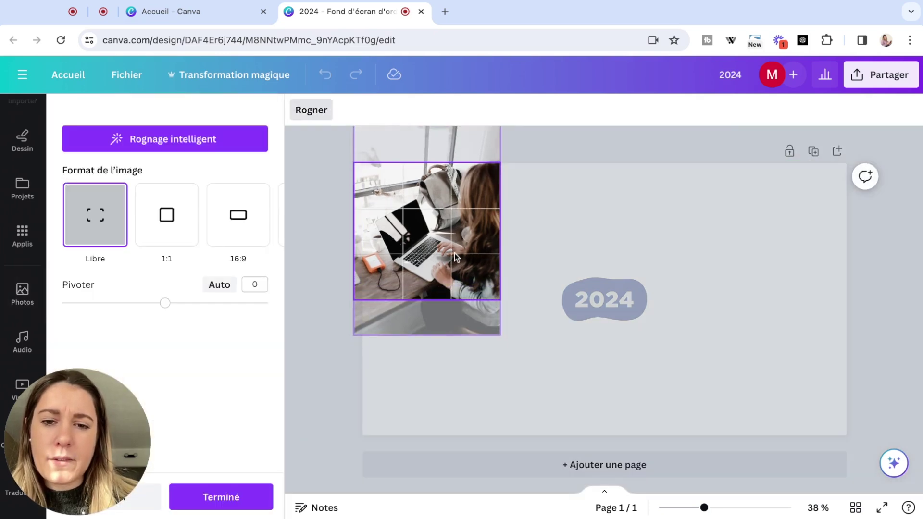
{"action": "left_click", "coordinate": [525, 320]}
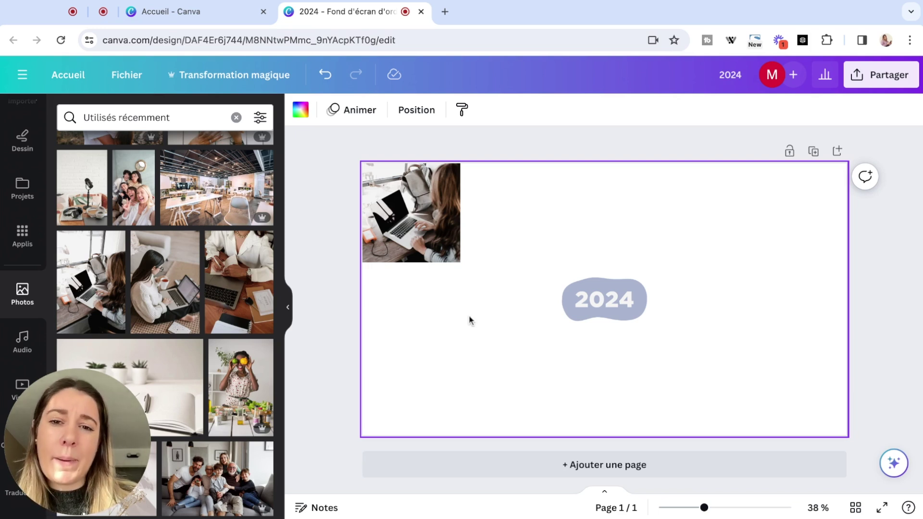
Insert the open-plan office photo, shrink it and place it along the page's top edge, directly beside the laptop photo.
{"action": "left_click", "coordinate": [216, 202]}
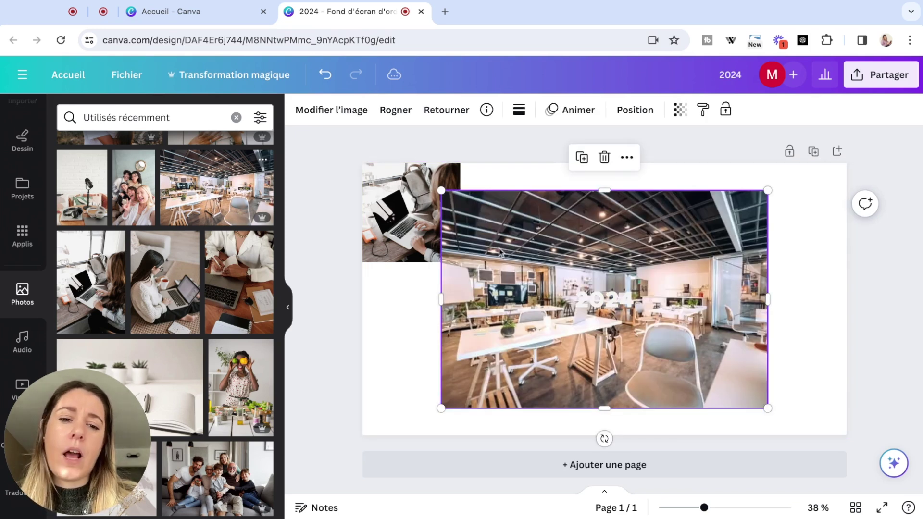
{"action": "left_click_drag", "start_coordinate": [441, 408], "coordinate": [654, 266]}
{"action": "left_click_drag", "start_coordinate": [711, 228], "coordinate": [517, 201]}
{"action": "left_click_drag", "start_coordinate": [574, 238], "coordinate": [592, 250]}
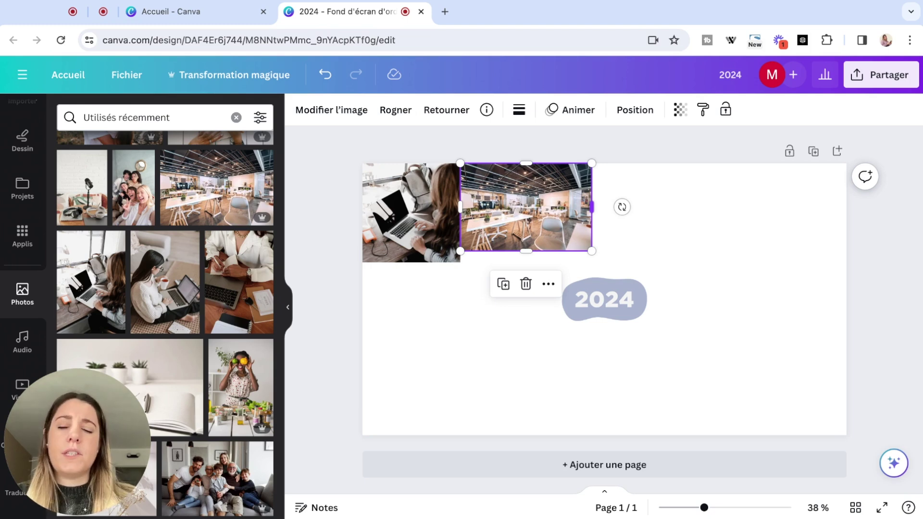
Insert the group selfie photo, crop its top, shrink it and place it directly below the office photo.
{"action": "scroll", "coordinate": [164, 289], "scroll_direction": "up", "scroll_amount": 1}
{"action": "left_click", "coordinate": [134, 222]}
{"action": "left_click_drag", "start_coordinate": [608, 191], "coordinate": [609, 241]}
{"action": "left_click_drag", "start_coordinate": [666, 409], "coordinate": [664, 408]}
{"action": "left_click_drag", "start_coordinate": [598, 391], "coordinate": [599, 366]}
{"action": "left_click", "coordinate": [694, 336]}
{"action": "left_click", "coordinate": [636, 271]}
{"action": "left_click_drag", "start_coordinate": [636, 271], "coordinate": [553, 281]}
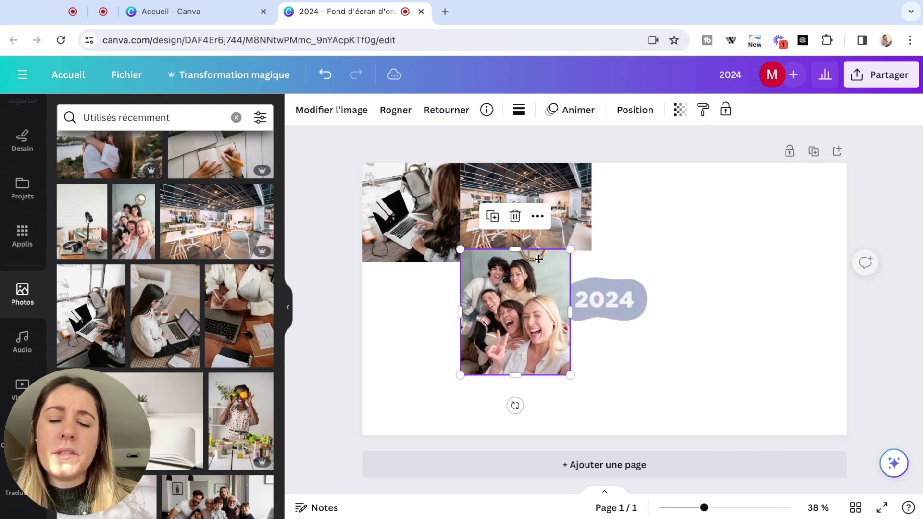
{"action": "left_click", "coordinate": [629, 366]}
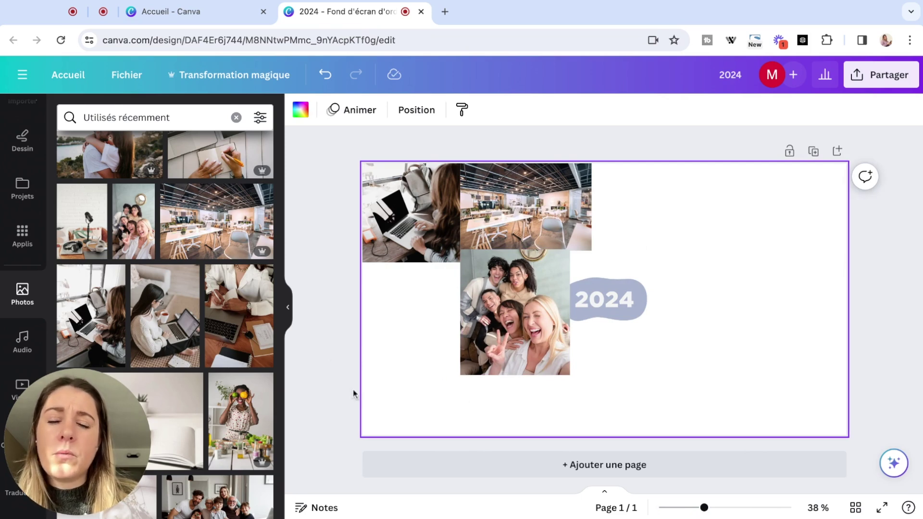
Insert the photo of women meeting around a table, shrink it and place it against the page's bottom edge below the office photo.
{"action": "scroll", "coordinate": [239, 350], "scroll_direction": "down", "scroll_amount": 2}
{"action": "scroll", "coordinate": [239, 350], "scroll_direction": "up", "scroll_amount": 3}
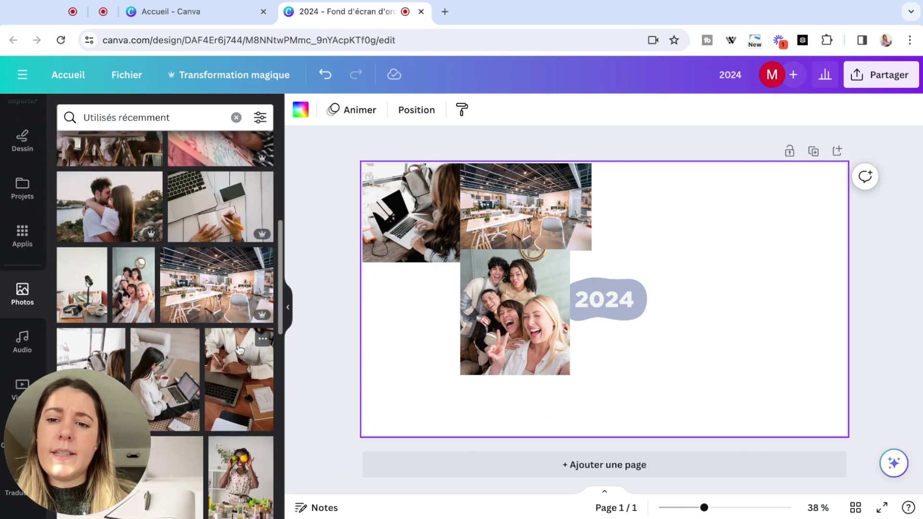
{"action": "left_click", "coordinate": [109, 214]}
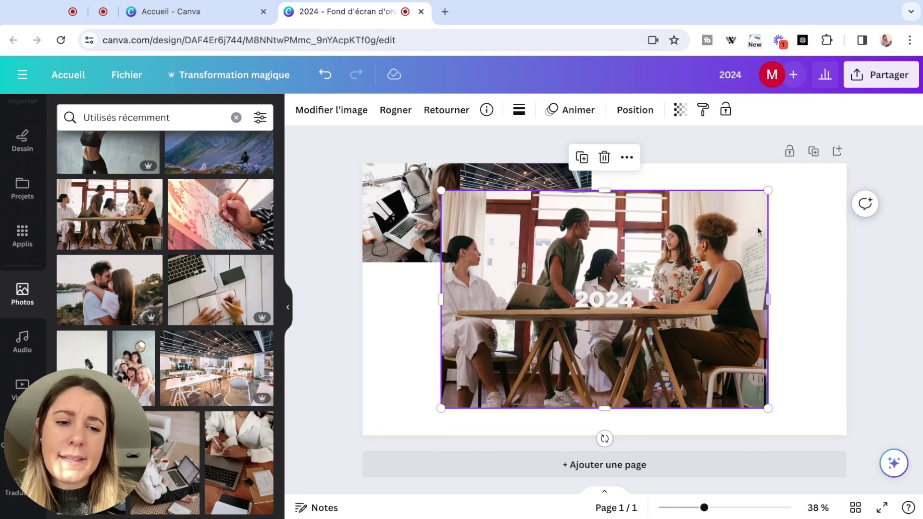
{"action": "left_click_drag", "start_coordinate": [768, 190], "coordinate": [610, 358]}
{"action": "left_click_drag", "start_coordinate": [561, 336], "coordinate": [634, 318]}
{"action": "left_click_drag", "start_coordinate": [599, 345], "coordinate": [601, 343]}
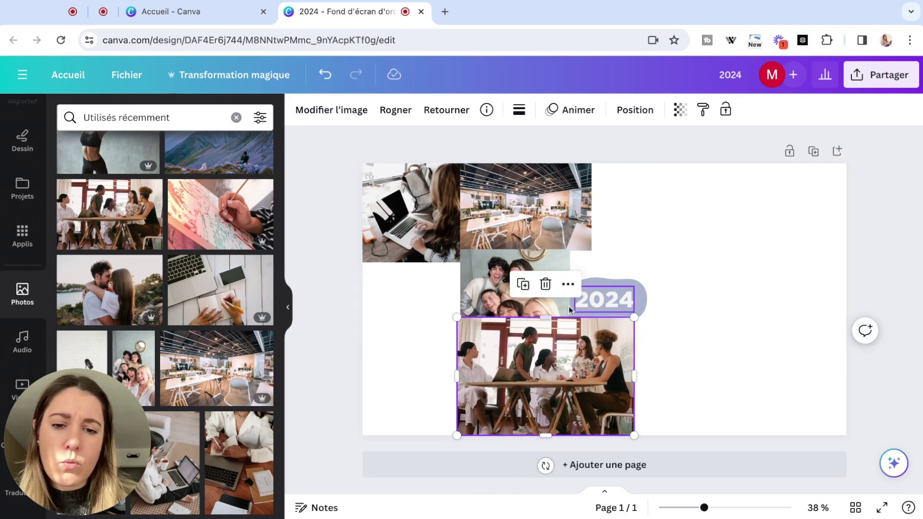
Move the group selfie up and send the table meeting photo to the back, behind the other photos.
{"action": "left_click_drag", "start_coordinate": [506, 308], "coordinate": [502, 281]}
{"action": "right_click", "coordinate": [586, 376]}
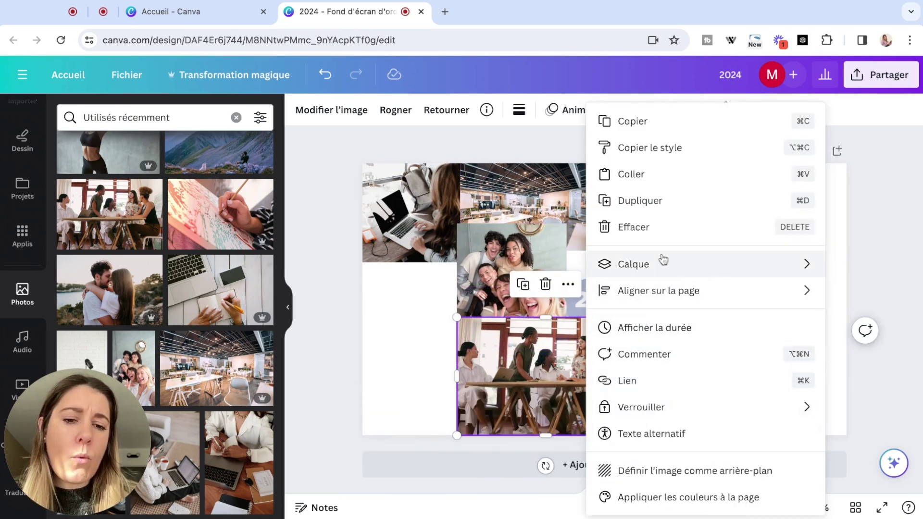
{"action": "mouse_move", "coordinate": [664, 261]}
{"action": "left_click", "coordinate": [472, 318]}
{"action": "right_click", "coordinate": [515, 365]}
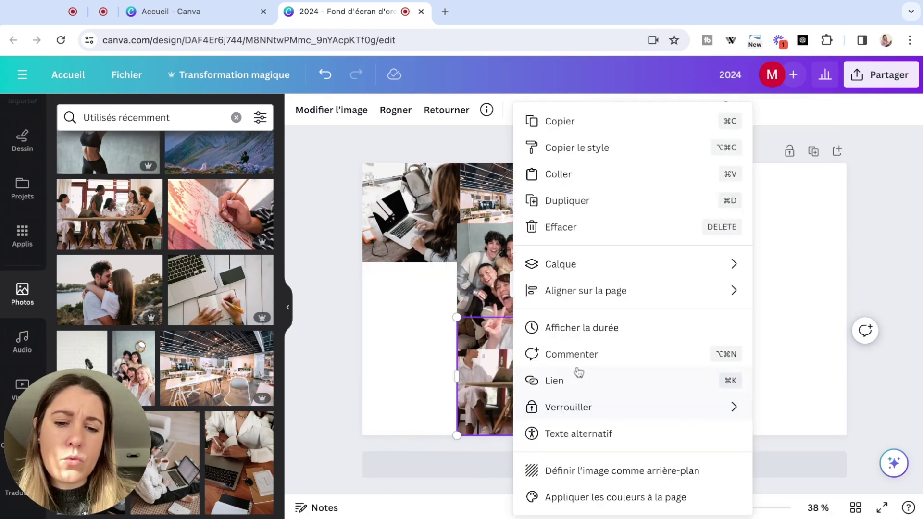
{"action": "mouse_move", "coordinate": [598, 270]}
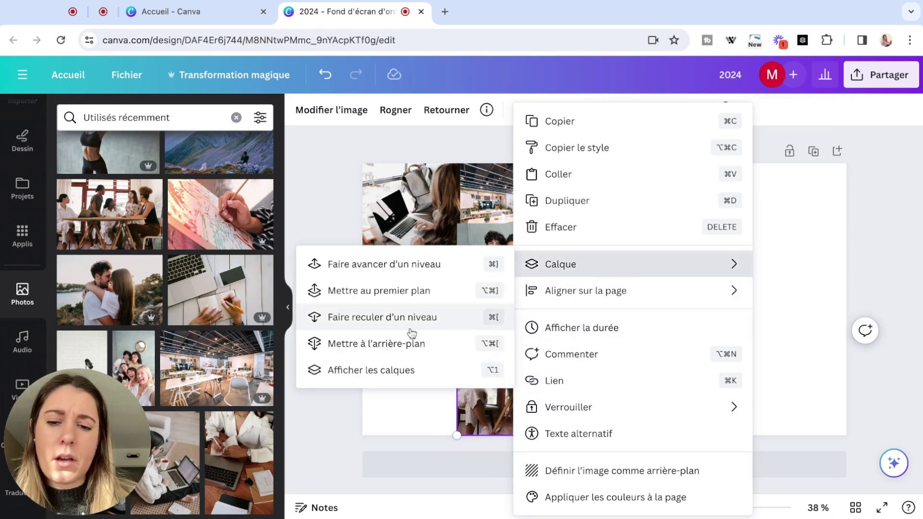
{"action": "left_click", "coordinate": [409, 343]}
{"action": "left_click", "coordinate": [724, 393]}
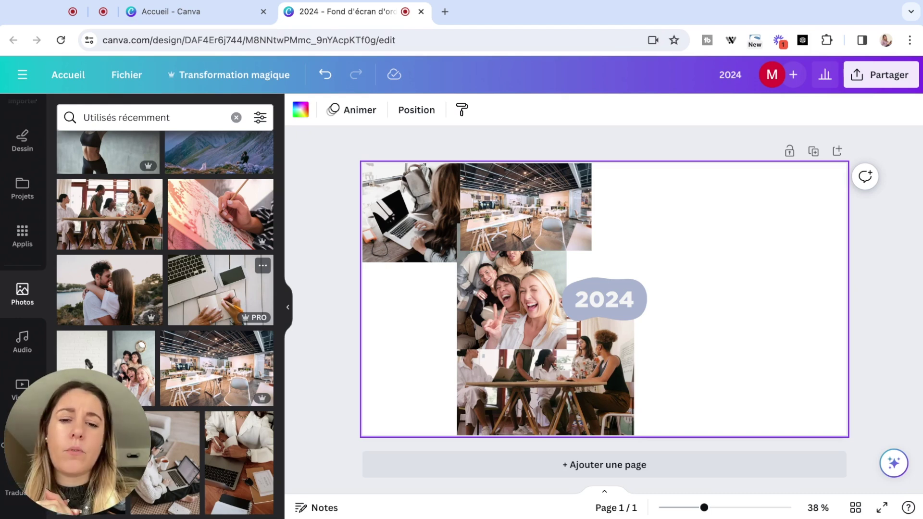
Insert the photo of hands writing beside a laptop and phone, shrink it into the page's lower-left corner and crop it to the left column's width.
{"action": "left_click", "coordinate": [221, 291]}
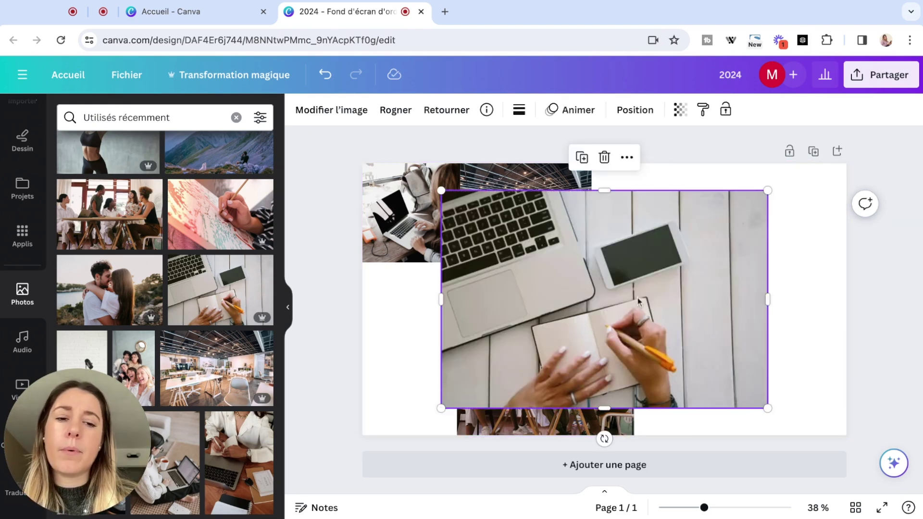
{"action": "left_click_drag", "start_coordinate": [768, 300], "coordinate": [769, 297]}
{"action": "left_click_drag", "start_coordinate": [442, 191], "coordinate": [562, 292]}
{"action": "left_click_drag", "start_coordinate": [598, 336], "coordinate": [378, 367]}
{"action": "left_click_drag", "start_coordinate": [341, 321], "coordinate": [341, 322]}
{"action": "left_click_drag", "start_coordinate": [482, 388], "coordinate": [458, 388]}
{"action": "double_click", "coordinate": [425, 404]}
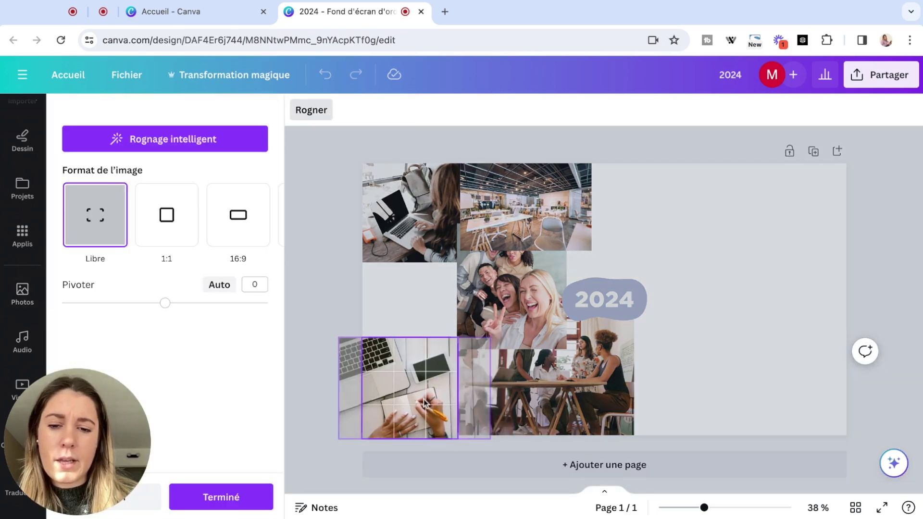
{"action": "left_click", "coordinate": [316, 398]}
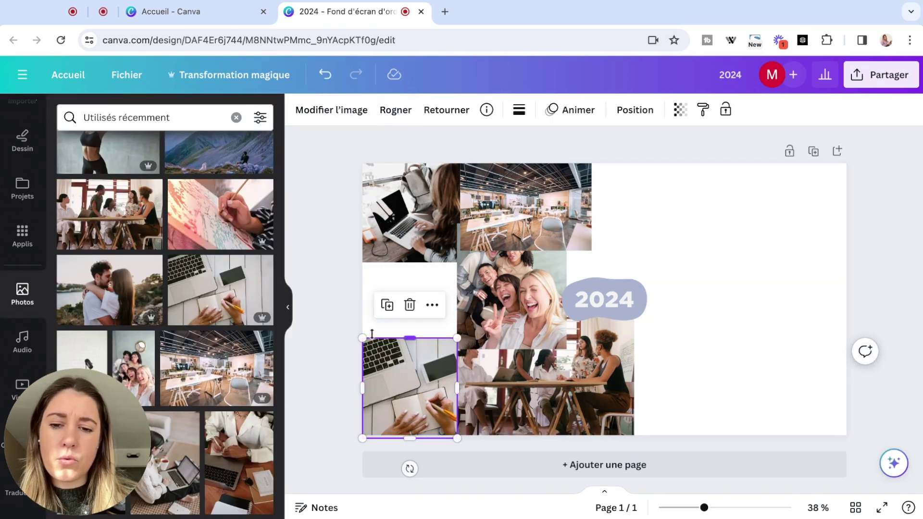
Crop the top of the hands-and-laptop photo in the page's lower-left corner to a height of about 306.
{"action": "left_click_drag", "start_coordinate": [409, 338], "coordinate": [410, 361]}
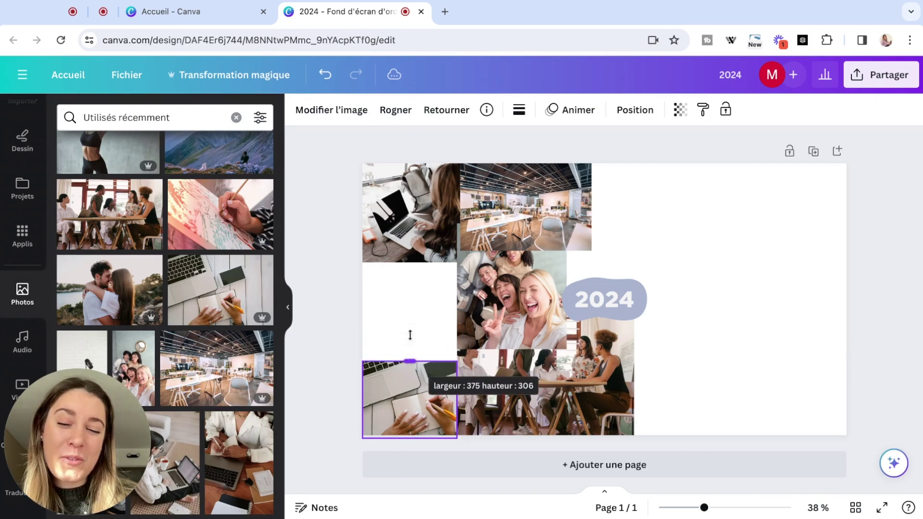
{"action": "left_click", "coordinate": [304, 316]}
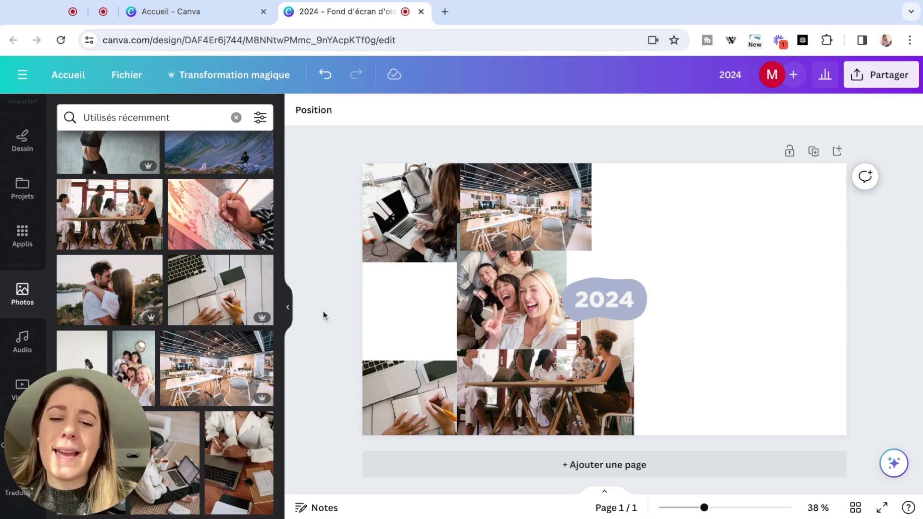
Crop the bottom of the group selfie slightly and reposition the picture within its crop frame.
{"action": "left_click", "coordinate": [495, 327]}
{"action": "left_click_drag", "start_coordinate": [509, 347], "coordinate": [511, 335]}
{"action": "left_click", "coordinate": [708, 336]}
{"action": "left_click", "coordinate": [512, 292]}
{"action": "double_click", "coordinate": [512, 292]}
{"action": "left_click_drag", "start_coordinate": [513, 292], "coordinate": [519, 287]}
{"action": "left_click", "coordinate": [715, 339]}
{"action": "left_click", "coordinate": [820, 323]}
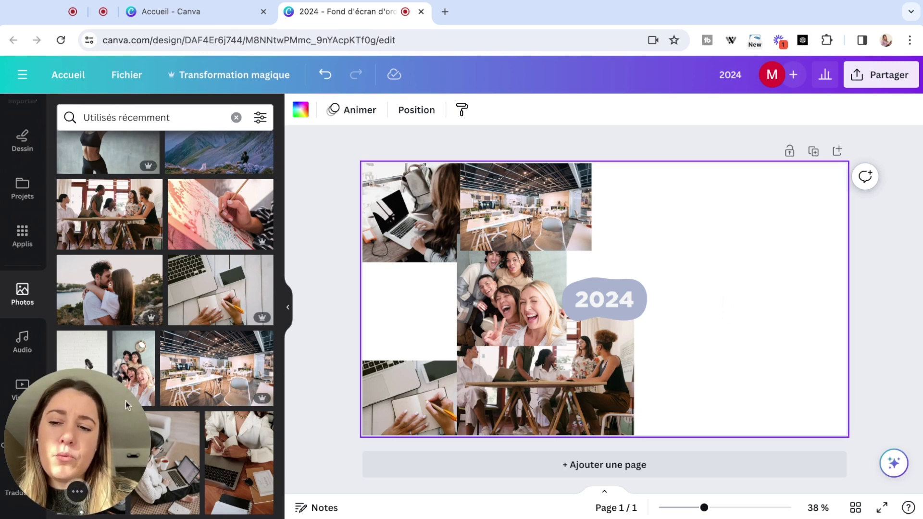
Insert the microphone and headphones photo, crop its top and bottom, and fit it into the gap in the collage's left column.
{"action": "scroll", "coordinate": [96, 298], "scroll_direction": "down", "scroll_amount": 3}
{"action": "left_click", "coordinate": [81, 221]}
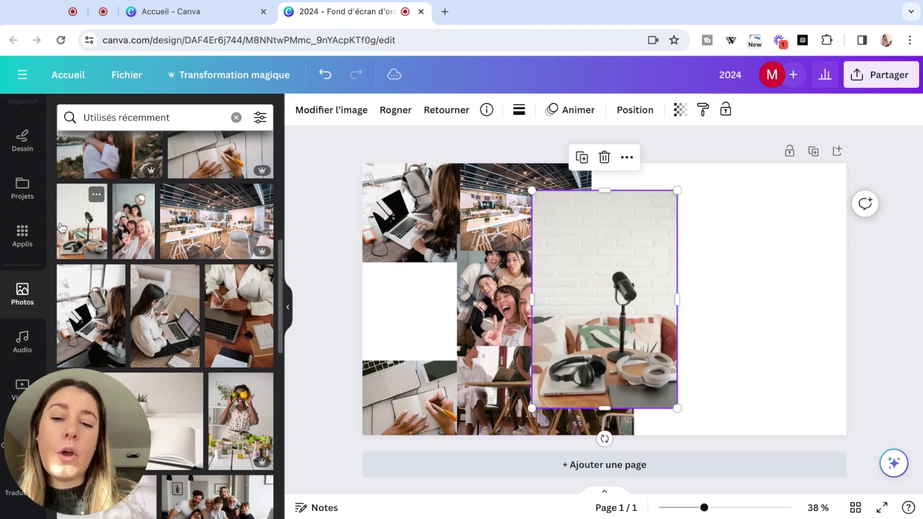
{"action": "left_click_drag", "start_coordinate": [605, 191], "coordinate": [605, 262]}
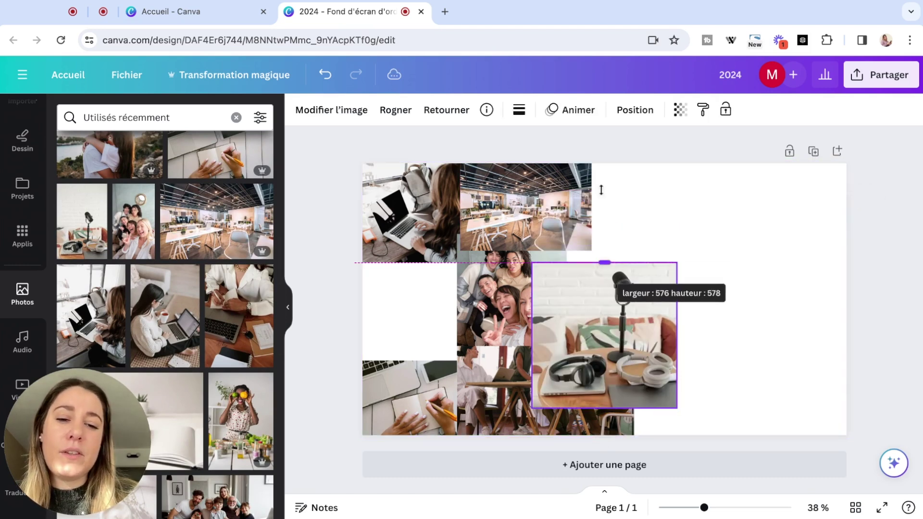
{"action": "left_click_drag", "start_coordinate": [604, 408], "coordinate": [606, 385]}
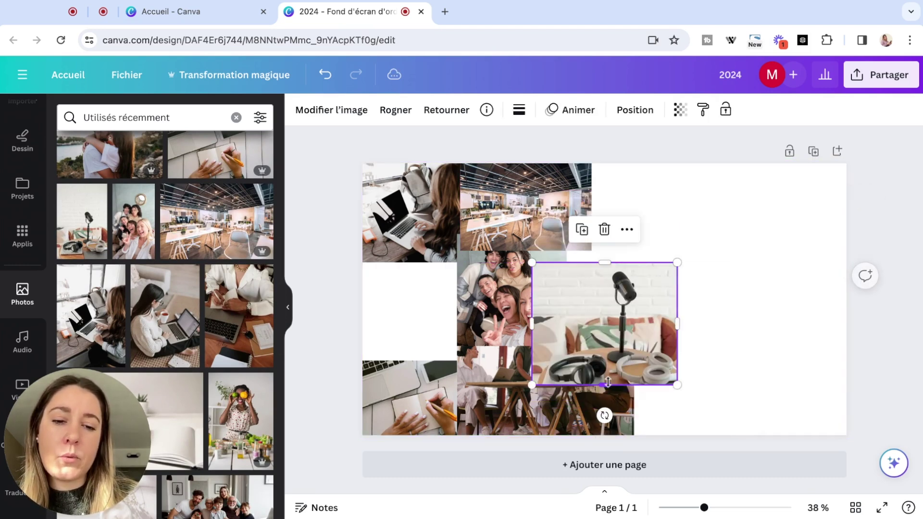
{"action": "left_click", "coordinate": [711, 392]}
{"action": "left_click_drag", "start_coordinate": [613, 327], "coordinate": [443, 327]}
{"action": "left_click_drag", "start_coordinate": [508, 385], "coordinate": [511, 384]}
{"action": "left_click_drag", "start_coordinate": [466, 306], "coordinate": [454, 312]}
{"action": "left_click_drag", "start_coordinate": [409, 351], "coordinate": [409, 361]}
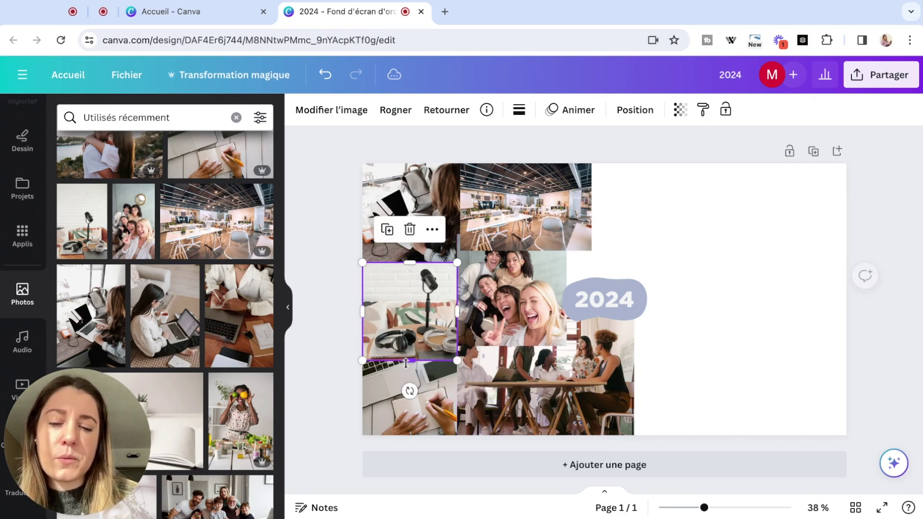
Crop the group selfie's left edge to align with the office photo and widen the microphone photo to meet it.
{"action": "left_click", "coordinate": [758, 347]}
{"action": "left_click", "coordinate": [515, 303]}
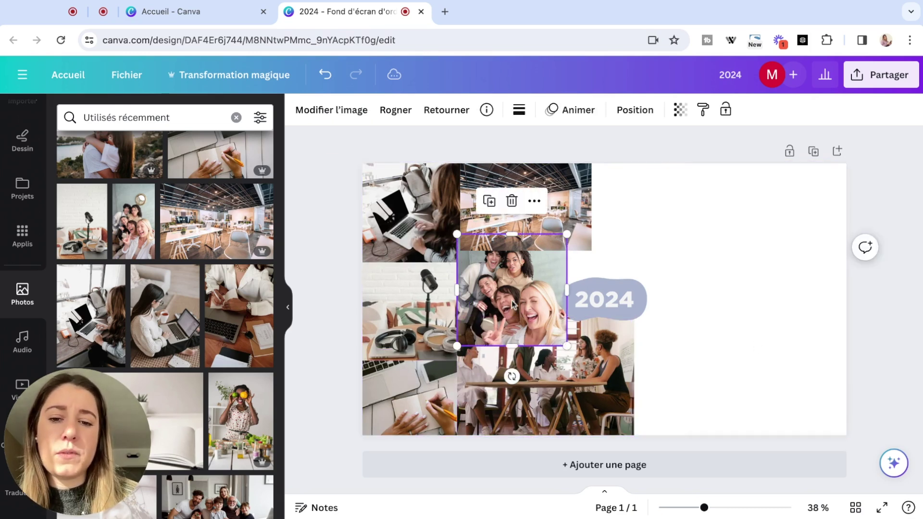
{"action": "left_click_drag", "start_coordinate": [457, 293], "coordinate": [459, 313]}
{"action": "left_click", "coordinate": [450, 310]}
{"action": "left_click", "coordinate": [763, 295]}
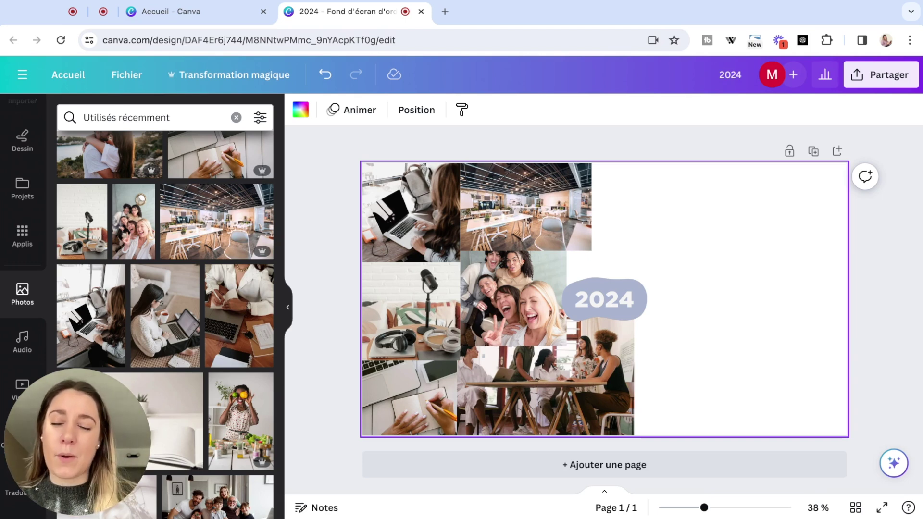
Insert the pole dancer photo, shrink it, crop both its sides and place it in the empty area right of the 2024 label.
{"action": "scroll", "coordinate": [250, 289], "scroll_direction": "up", "scroll_amount": 4}
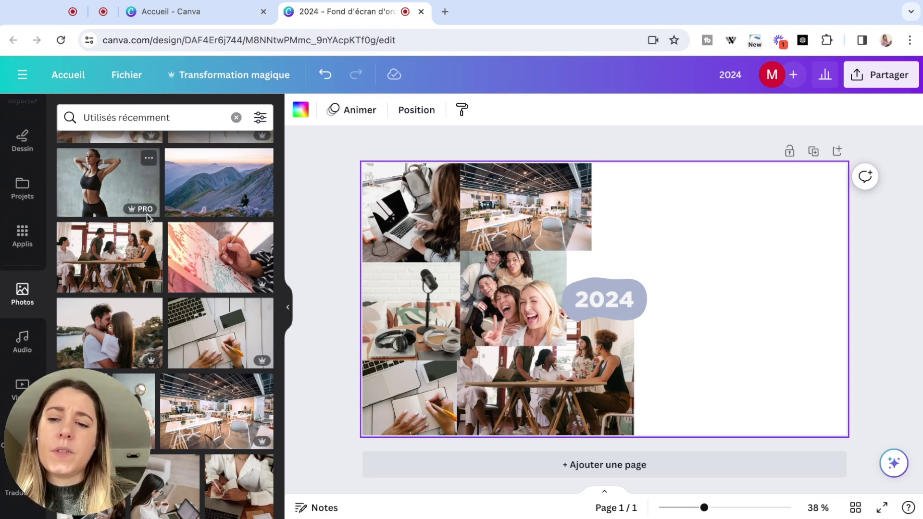
{"action": "scroll", "coordinate": [148, 218], "scroll_direction": "up", "scroll_amount": 2}
{"action": "scroll", "coordinate": [148, 218], "scroll_direction": "up", "scroll_amount": 2}
{"action": "left_click", "coordinate": [220, 264]}
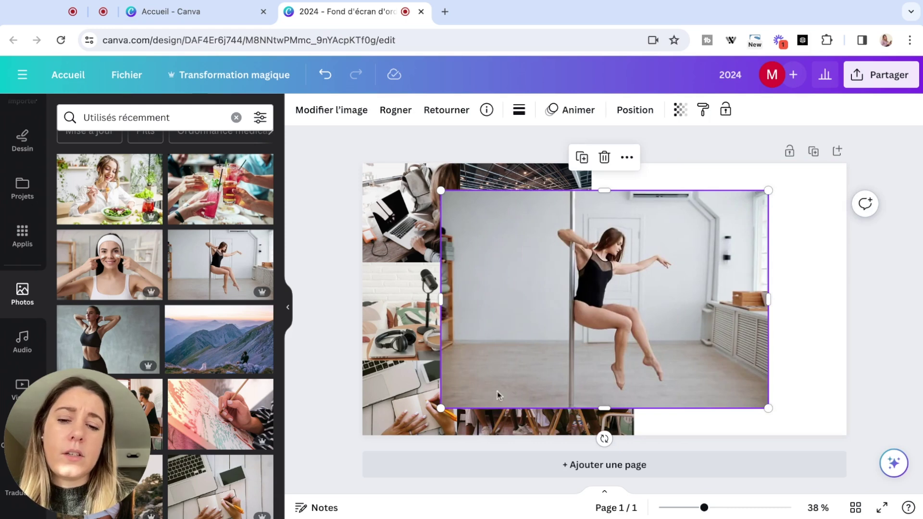
{"action": "left_click_drag", "start_coordinate": [441, 408], "coordinate": [638, 277]}
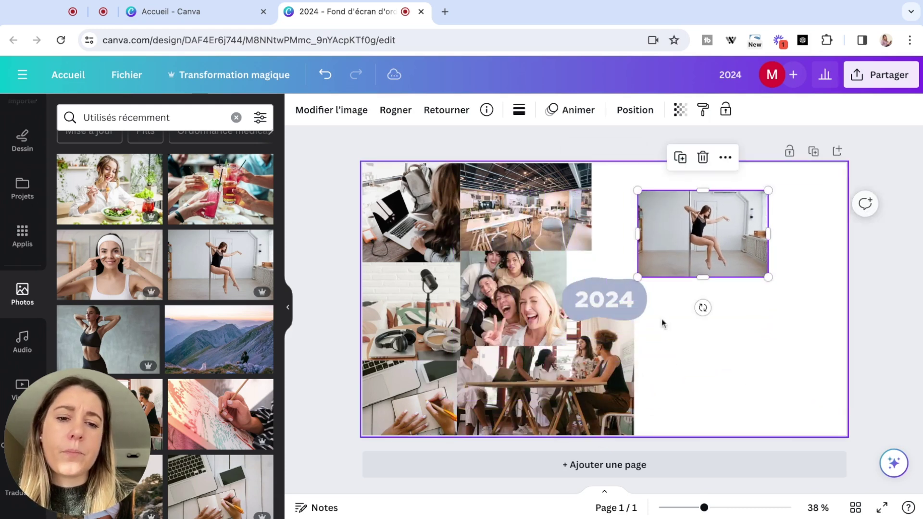
{"action": "left_click_drag", "start_coordinate": [641, 229], "coordinate": [668, 232]}
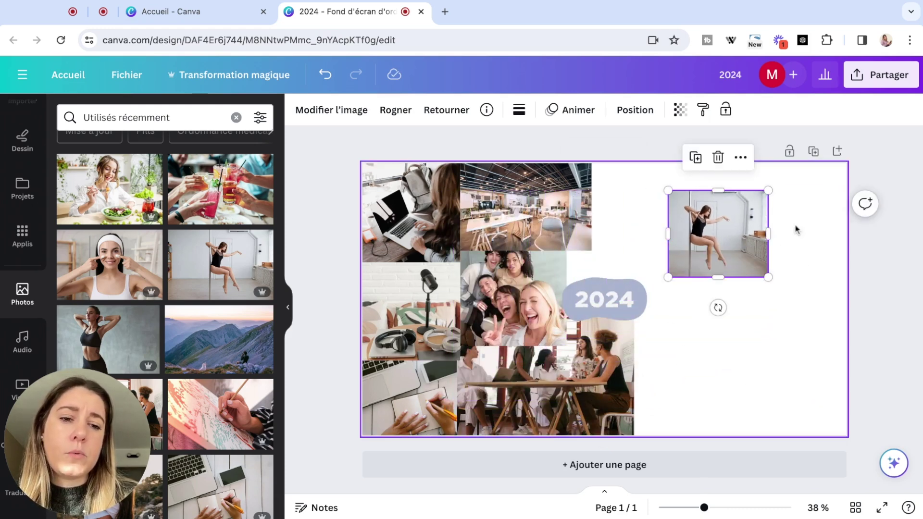
{"action": "left_click_drag", "start_coordinate": [769, 233], "coordinate": [741, 233]}
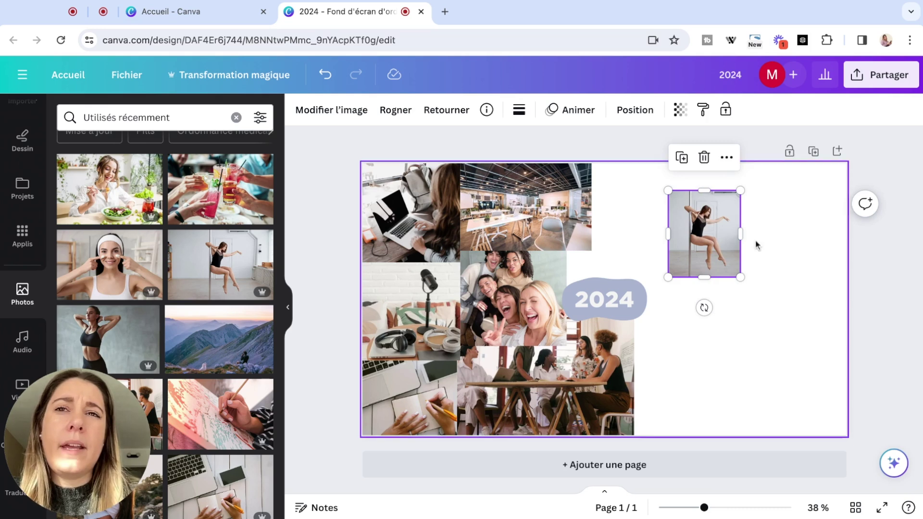
{"action": "left_click", "coordinate": [776, 244]}
{"action": "left_click", "coordinate": [718, 231]}
{"action": "left_click_drag", "start_coordinate": [718, 230], "coordinate": [759, 318]}
Insert the sportswear woman photo, cropped at the sides and shrunk into the page's lower-right corner, and fit the pole dancer photo directly above it.
{"action": "mouse_move", "coordinate": [236, 297]}
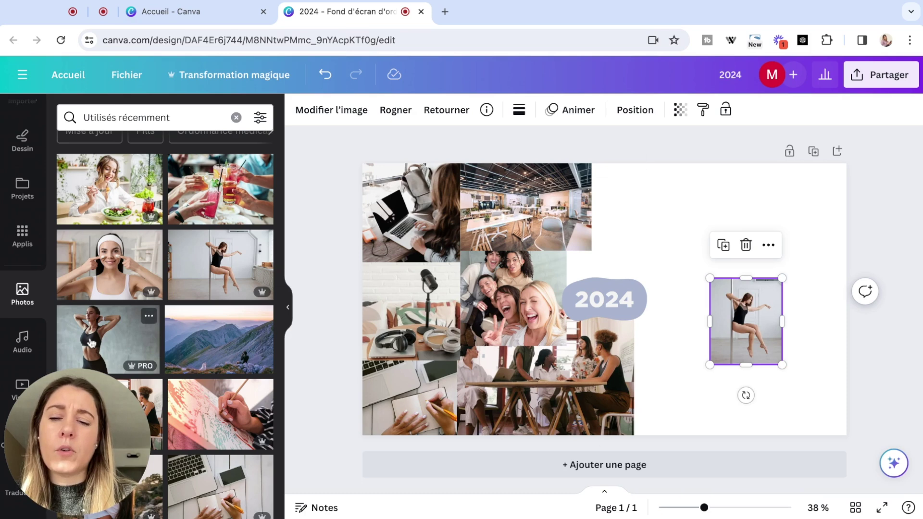
{"action": "left_click", "coordinate": [109, 339]}
{"action": "left_click_drag", "start_coordinate": [768, 299], "coordinate": [662, 299]}
{"action": "left_click_drag", "start_coordinate": [446, 308], "coordinate": [472, 307]}
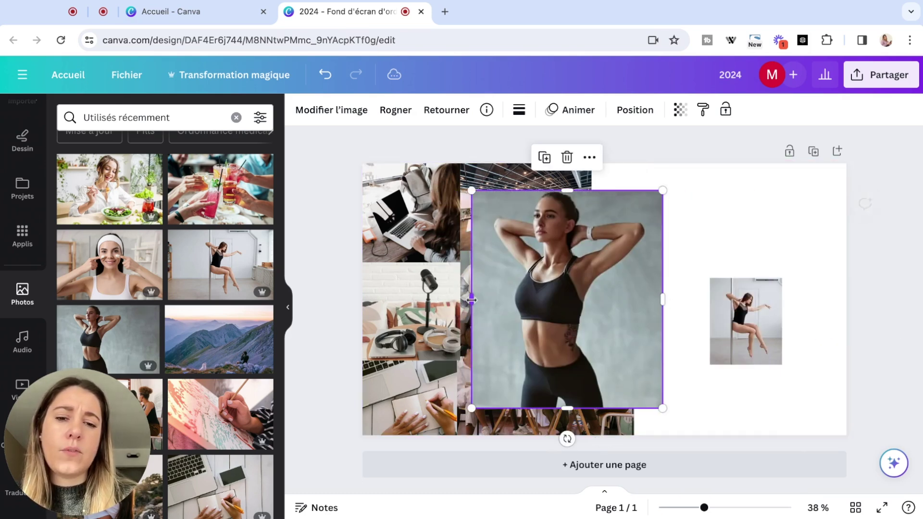
{"action": "mouse_move", "coordinate": [568, 299]}
{"action": "left_mouse_down"}
{"action": "mouse_move", "coordinate": [607, 358]}
{"action": "mouse_move", "coordinate": [701, 375]}
{"action": "left_mouse_up"}
{"action": "left_click_drag", "start_coordinate": [742, 316], "coordinate": [760, 337]}
{"action": "left_click", "coordinate": [701, 399]}
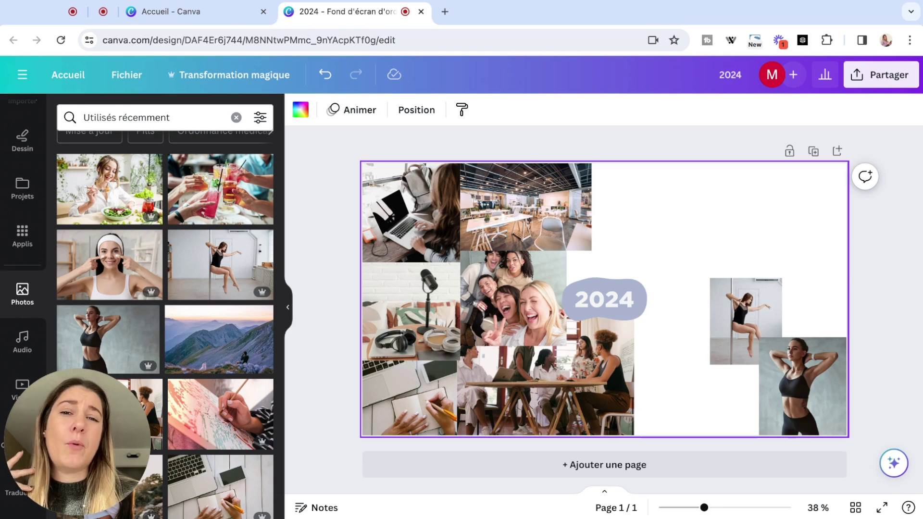
{"action": "left_click_drag", "start_coordinate": [746, 322], "coordinate": [804, 286]}
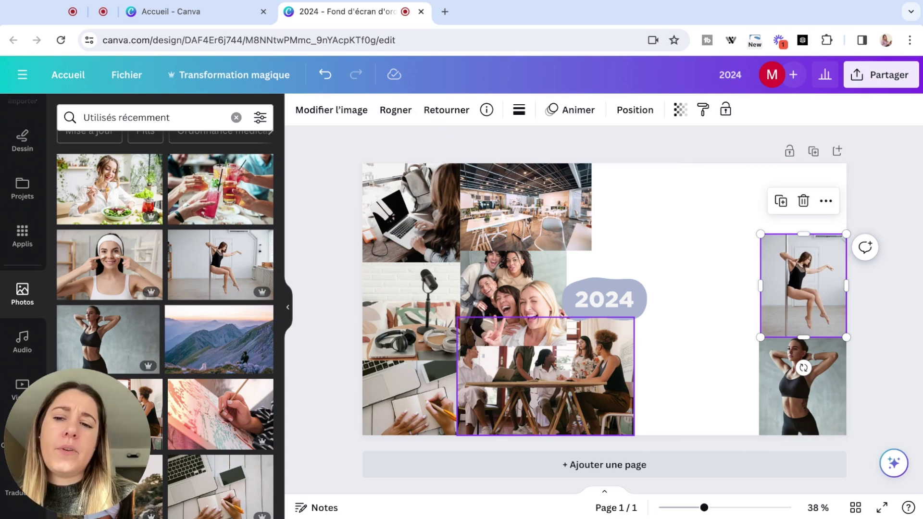
Insert the photo of the woman eating salad, shrink it into the page's upper-right corner above the pole dancer and adjust its width.
{"action": "left_click", "coordinate": [142, 194]}
{"action": "left_click_drag", "start_coordinate": [439, 192], "coordinate": [655, 331]}
{"action": "left_click_drag", "start_coordinate": [706, 380], "coordinate": [792, 218]}
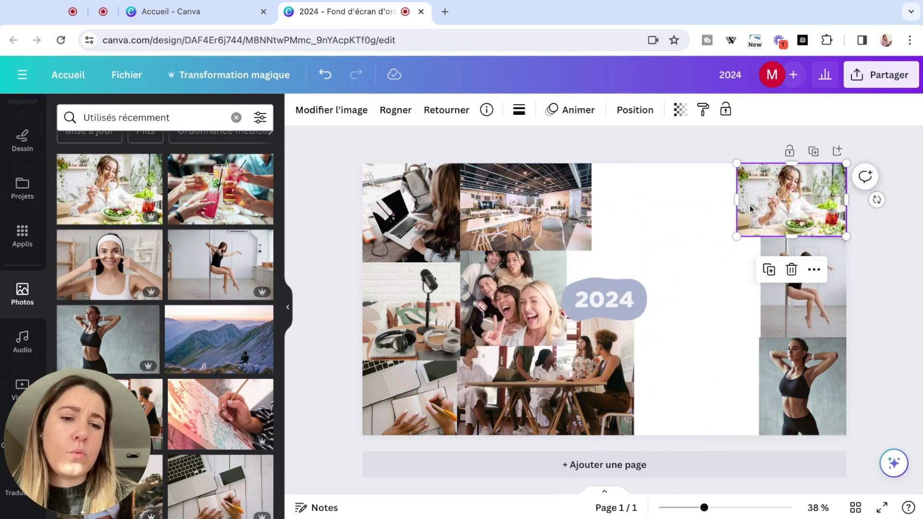
{"action": "left_click_drag", "start_coordinate": [737, 199], "coordinate": [760, 198]}
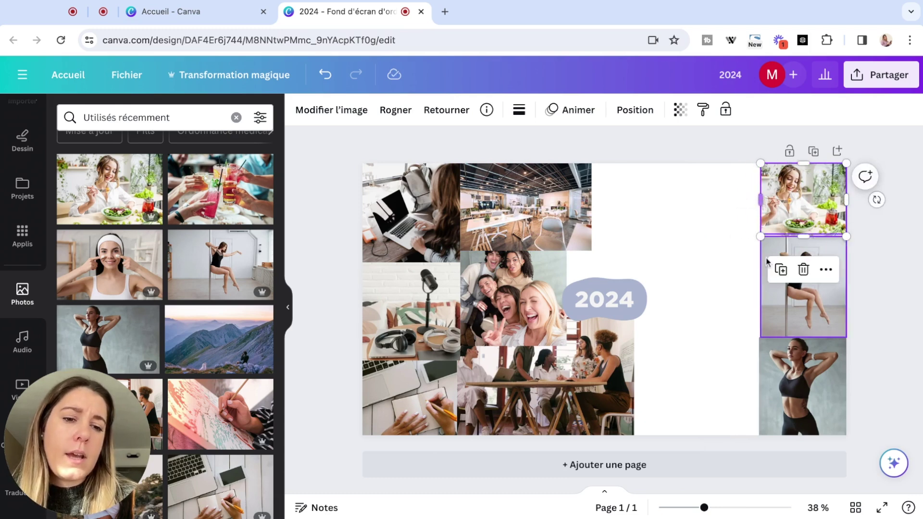
{"action": "left_click", "coordinate": [722, 297]}
{"action": "left_click", "coordinate": [813, 212]}
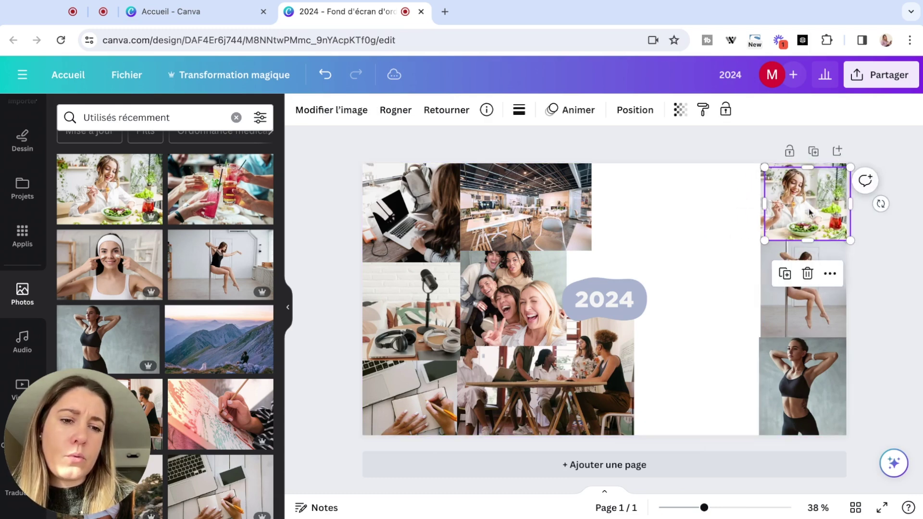
{"action": "left_click_drag", "start_coordinate": [810, 212], "coordinate": [731, 198]}
{"action": "left_click", "coordinate": [720, 285]}
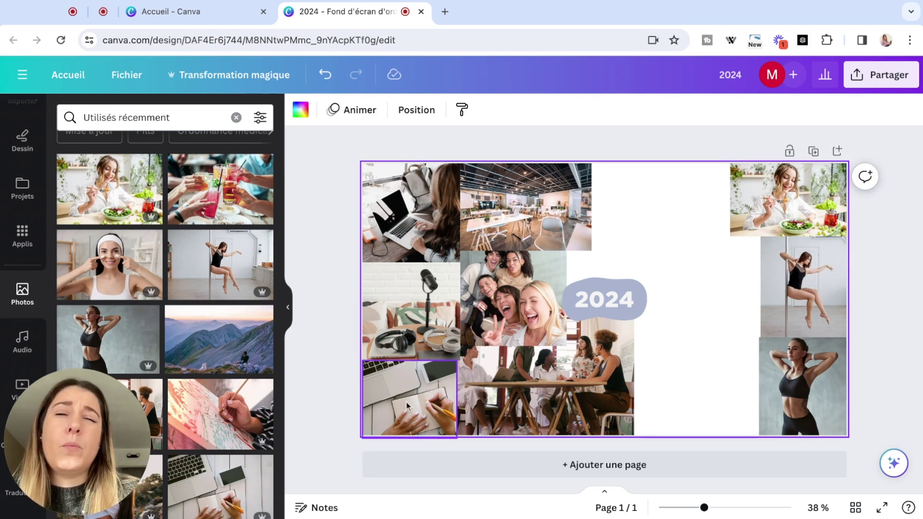
Insert the photo of the woman applying face cream, shrink it and try it beside the salad photo along the page's top edge.
{"action": "left_click", "coordinate": [110, 265]}
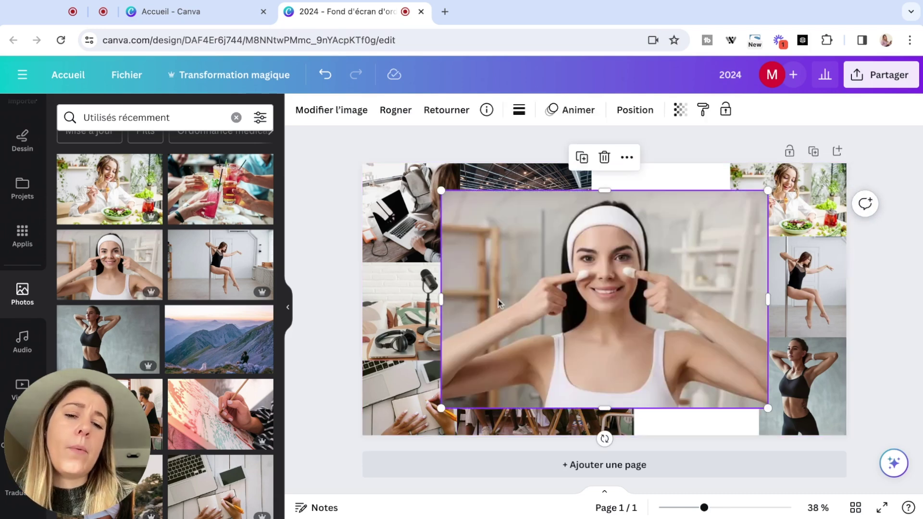
{"action": "left_click_drag", "start_coordinate": [440, 192], "coordinate": [617, 307]}
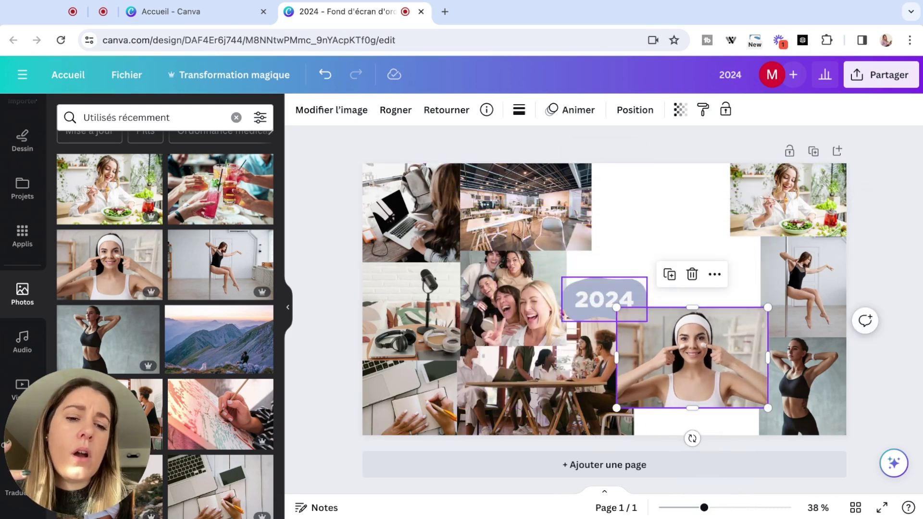
{"action": "left_click_drag", "start_coordinate": [617, 408], "coordinate": [659, 224]}
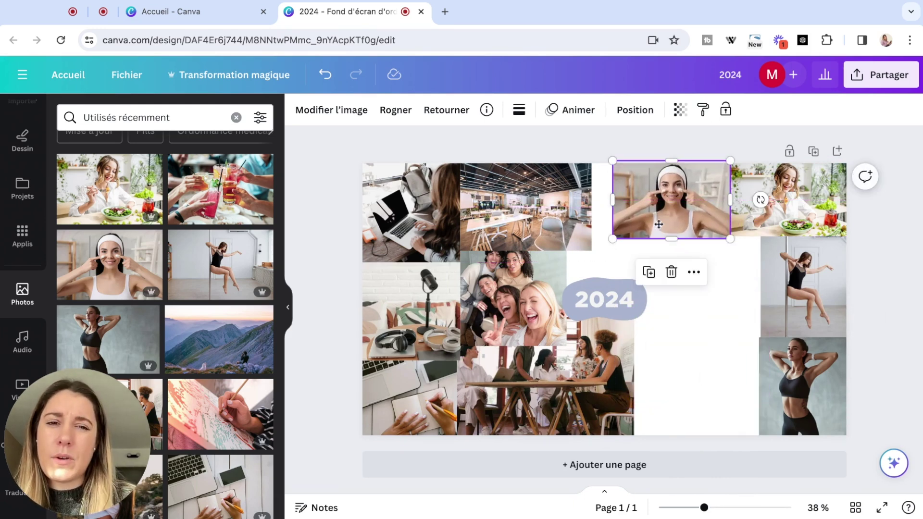
{"action": "left_click_drag", "start_coordinate": [613, 239], "coordinate": [617, 239]}
{"action": "left_click_drag", "start_coordinate": [678, 198], "coordinate": [661, 189]}
{"action": "left_click_drag", "start_coordinate": [625, 230], "coordinate": [616, 239]}
Move the face cream photo between the table meeting photo and the right column, and enlarge it to span that gap.
{"action": "left_click_drag", "start_coordinate": [646, 205], "coordinate": [664, 332]}
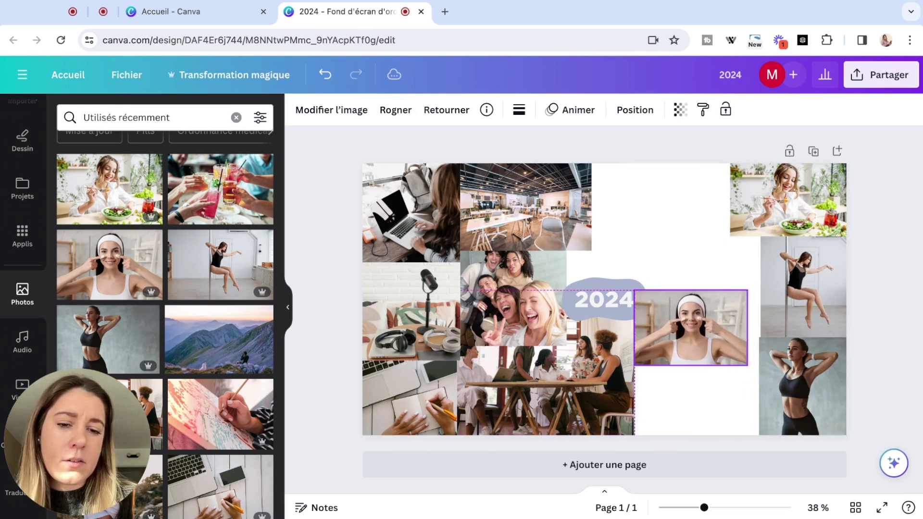
{"action": "left_click_drag", "start_coordinate": [748, 365], "coordinate": [761, 374]}
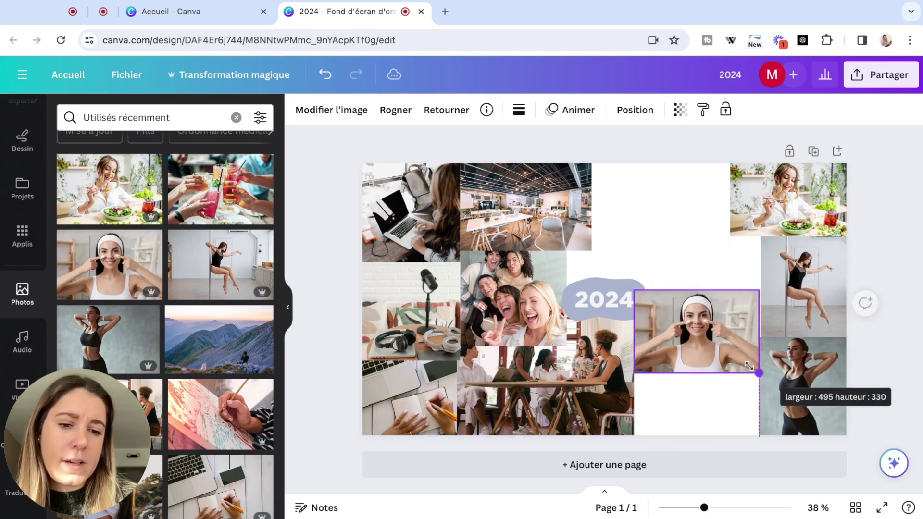
{"action": "left_click_drag", "start_coordinate": [715, 338], "coordinate": [715, 352]}
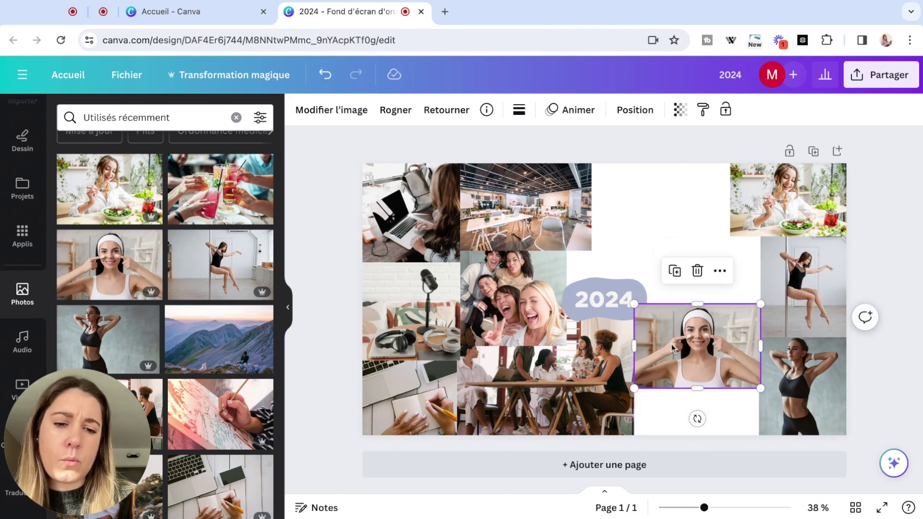
{"action": "left_click", "coordinate": [667, 402]}
Bring the 2024 label to the front, above the surrounding photos.
{"action": "right_click", "coordinate": [599, 286]}
{"action": "mouse_move", "coordinate": [601, 289]}
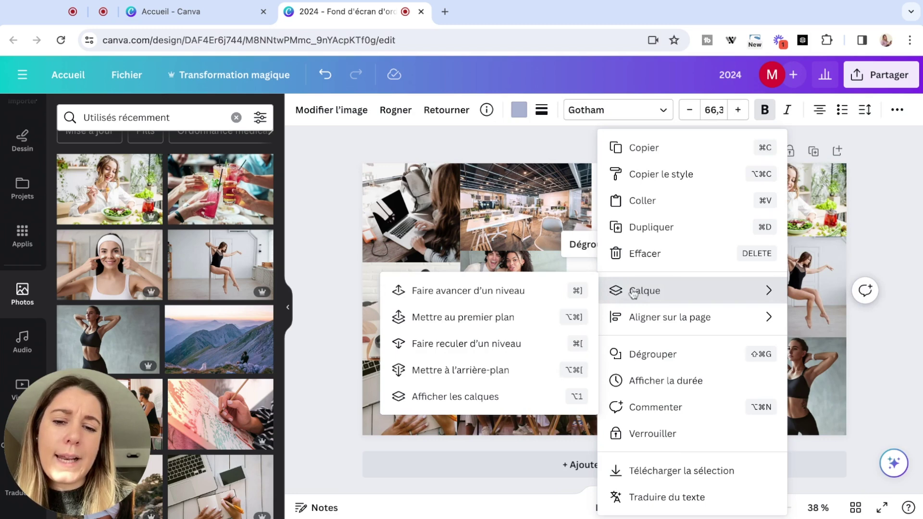
{"action": "left_click", "coordinate": [433, 373]}
Insert the photo of a hand drawing, shrink it against the page's bottom edge and widen it to meet the sportswear photo.
{"action": "scroll", "coordinate": [232, 344], "scroll_direction": "down", "scroll_amount": 2}
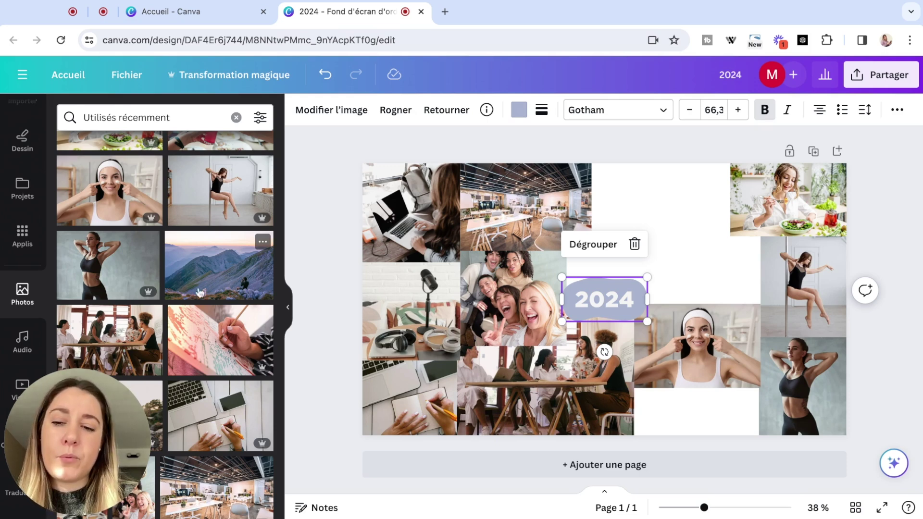
{"action": "left_click", "coordinate": [220, 341]}
{"action": "left_click_drag", "start_coordinate": [441, 192], "coordinate": [645, 319]}
{"action": "left_click_drag", "start_coordinate": [727, 317], "coordinate": [713, 356]}
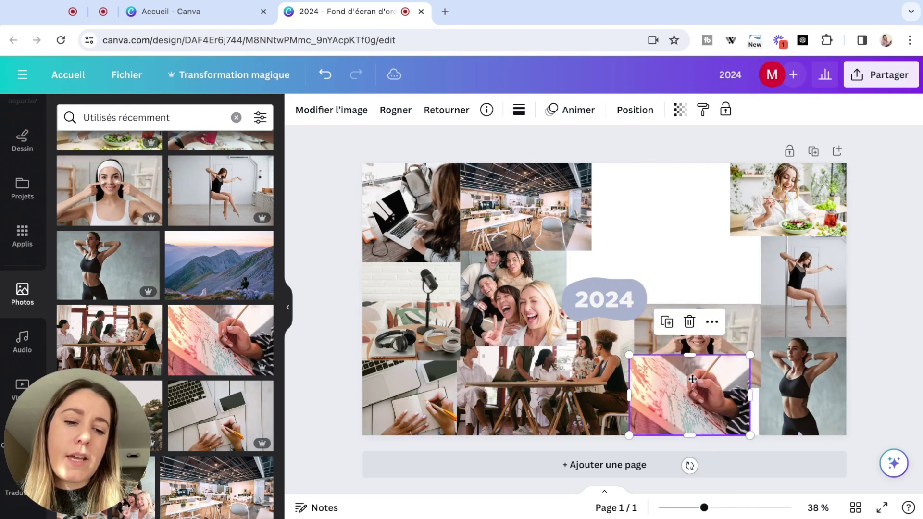
{"action": "left_click_drag", "start_coordinate": [749, 396], "coordinate": [762, 398]}
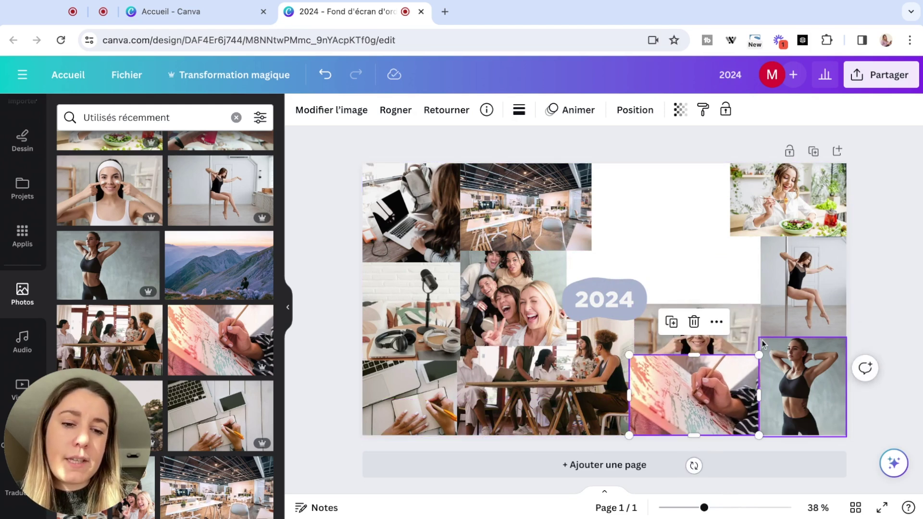
Crop the face cream photo's right and bottom edges to fit above the drawing photo, and extend its top edge slightly.
{"action": "left_click", "coordinate": [764, 342]}
{"action": "left_click", "coordinate": [743, 333]}
{"action": "left_click_drag", "start_coordinate": [763, 387], "coordinate": [762, 337]}
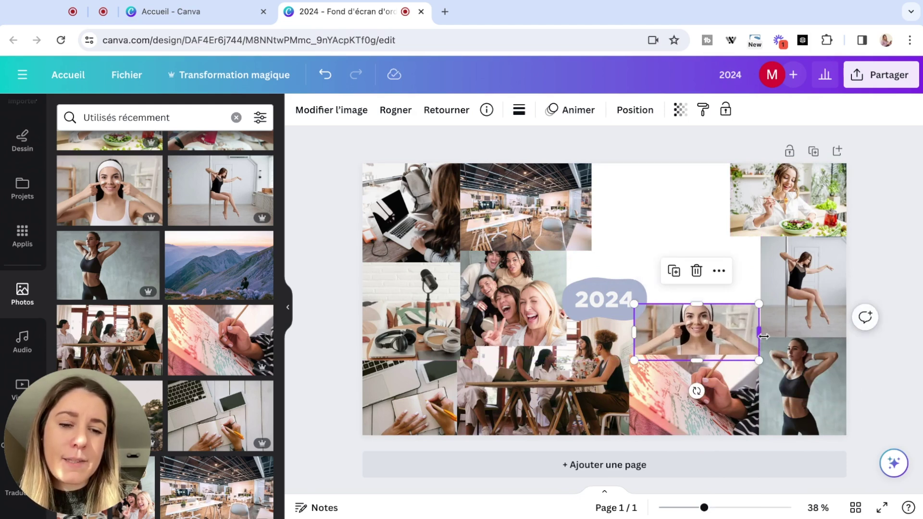
{"action": "left_click_drag", "start_coordinate": [696, 304], "coordinate": [697, 299]}
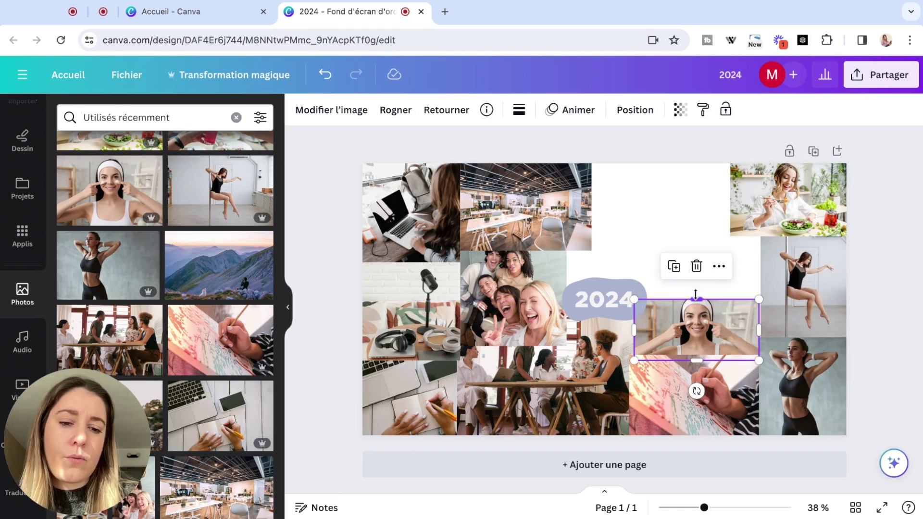
{"action": "left_click", "coordinate": [651, 258]}
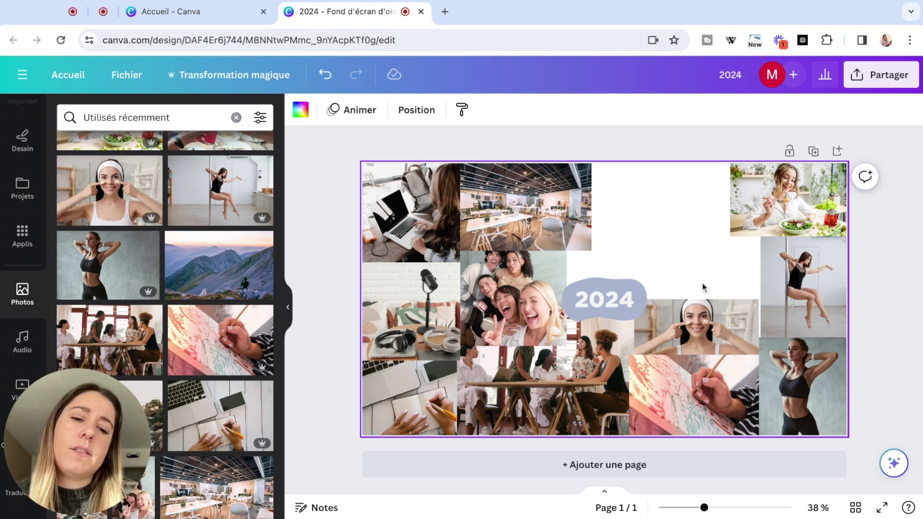
Insert the mountain hiker photo, shrink it and place it directly above the face cream photo, flush with the dancer photo.
{"action": "left_click", "coordinate": [722, 327]}
{"action": "left_click_drag", "start_coordinate": [761, 328], "coordinate": [767, 328]}
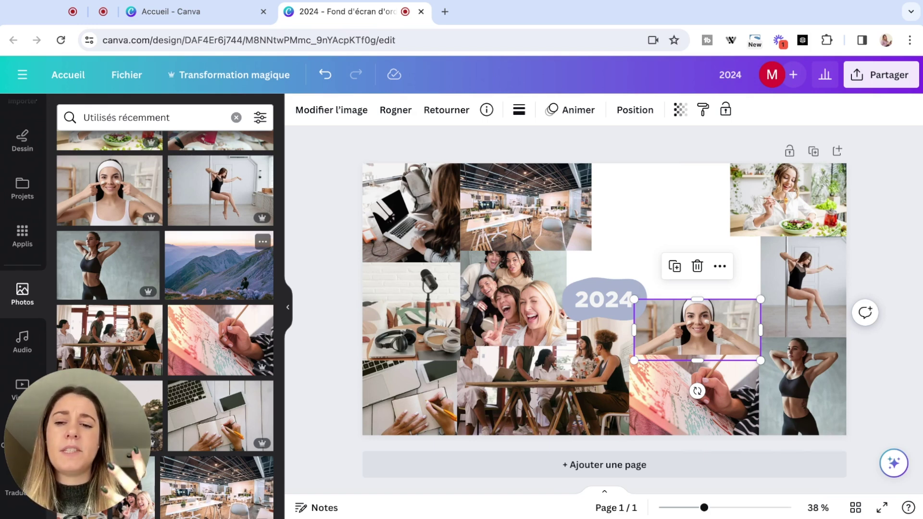
{"action": "left_click", "coordinate": [219, 265]}
{"action": "left_click_drag", "start_coordinate": [427, 185], "coordinate": [645, 330]}
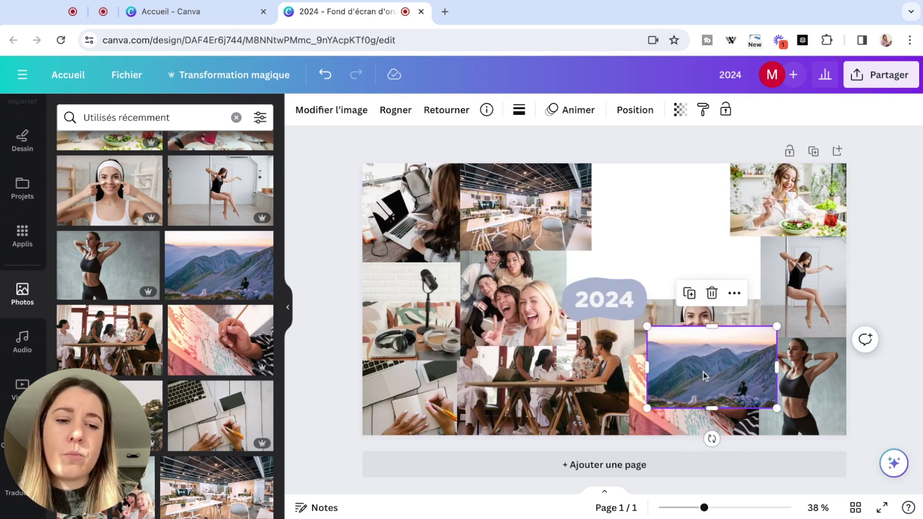
{"action": "left_click_drag", "start_coordinate": [703, 372], "coordinate": [703, 377]}
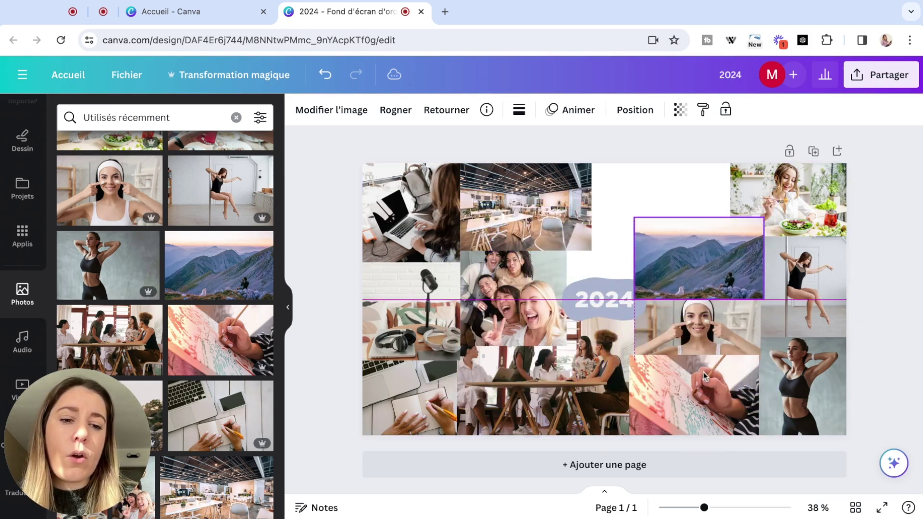
{"action": "left_click", "coordinate": [681, 252]}
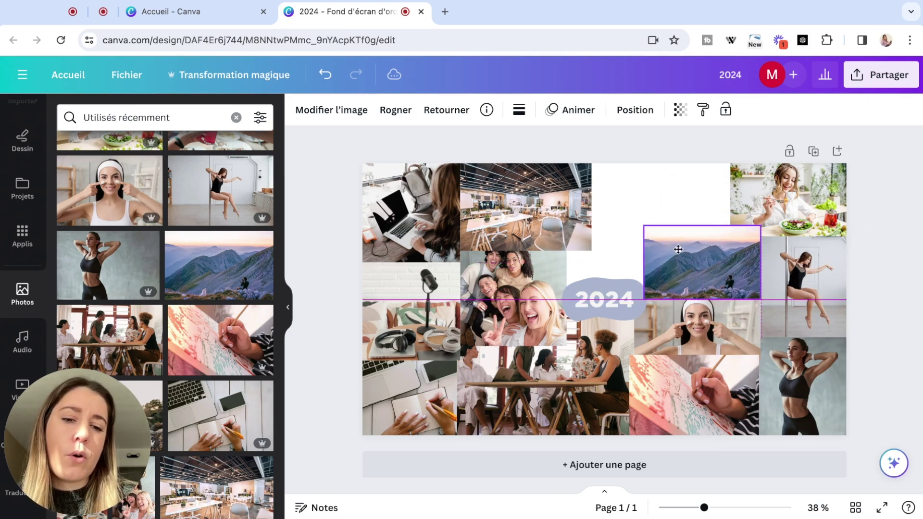
Send the mountain photo to the back, behind the 2024 label and the neighbouring photos.
{"action": "right_click", "coordinate": [679, 251]}
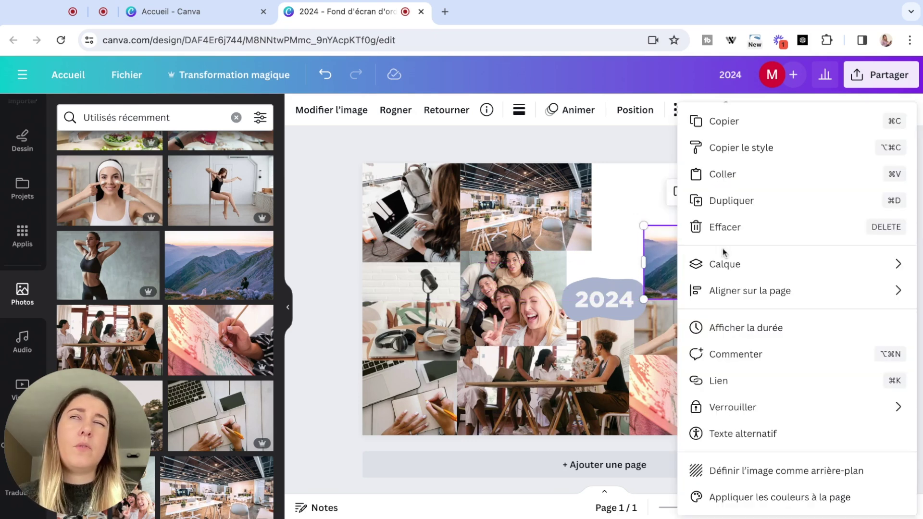
{"action": "mouse_move", "coordinate": [724, 264]}
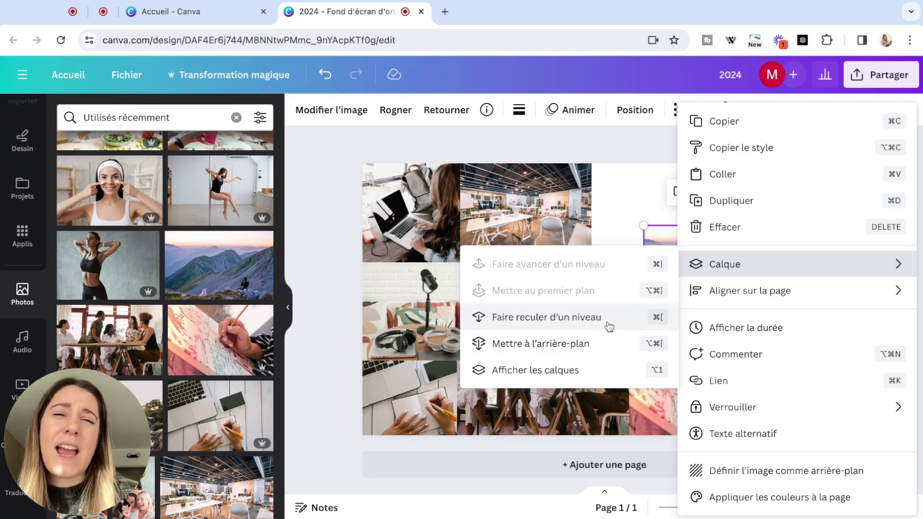
{"action": "left_click", "coordinate": [582, 342]}
{"action": "left_click", "coordinate": [620, 219]}
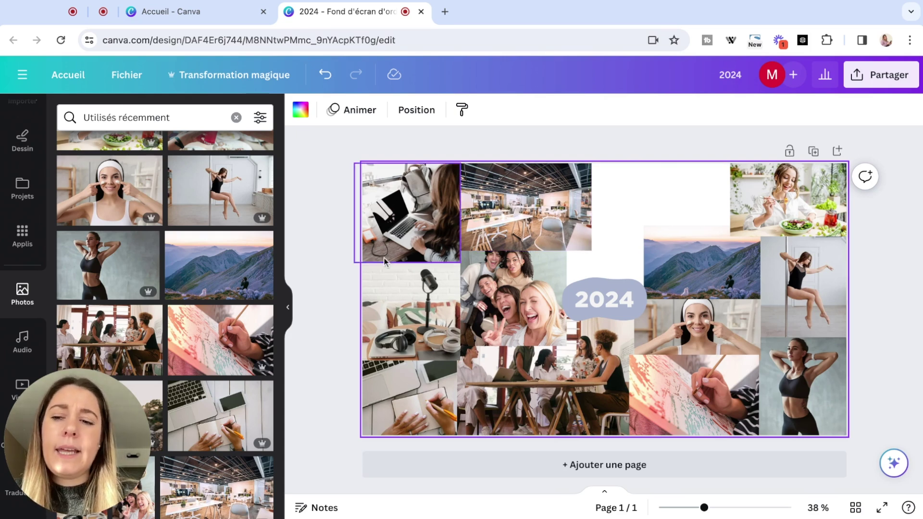
Insert the photo of the embracing couple, crop both its sides and place it above the 2024 label, beside the mountain photo.
{"action": "scroll", "coordinate": [251, 289], "scroll_direction": "down", "scroll_amount": 2}
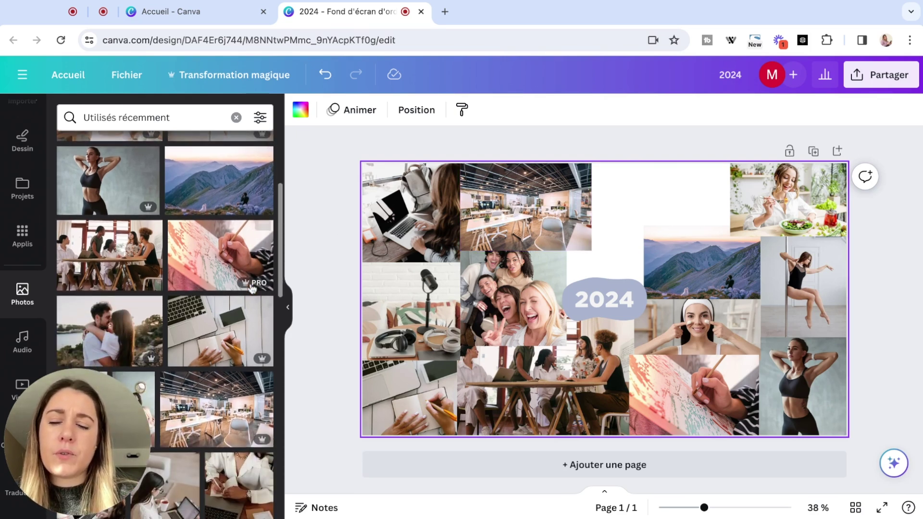
{"action": "mouse_move", "coordinate": [251, 289]}
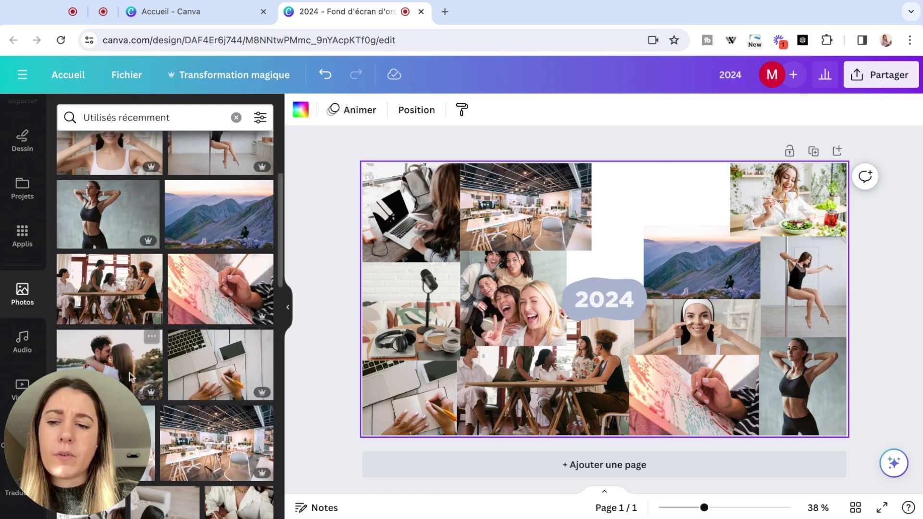
{"action": "left_click", "coordinate": [125, 356]}
{"action": "left_click_drag", "start_coordinate": [438, 190], "coordinate": [645, 326]}
{"action": "left_click_drag", "start_coordinate": [767, 367], "coordinate": [749, 367]}
{"action": "left_click_drag", "start_coordinate": [644, 368], "coordinate": [666, 369]}
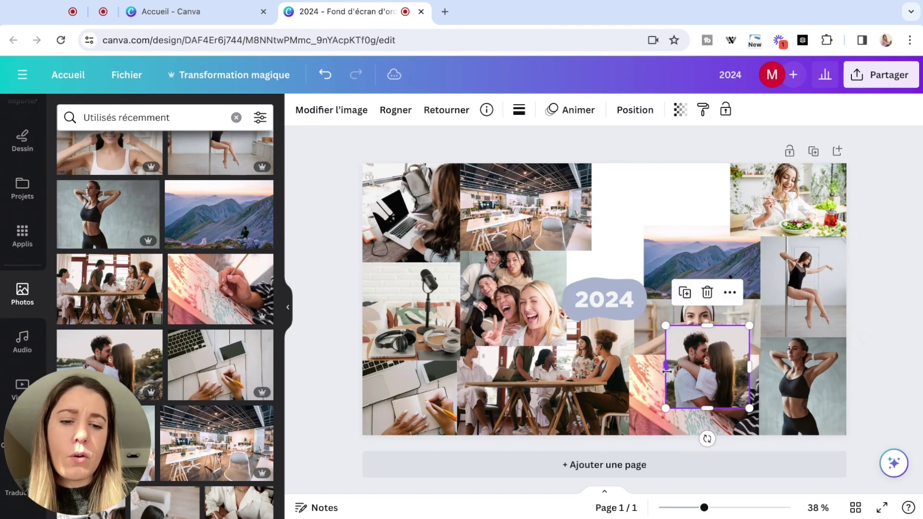
{"action": "left_click_drag", "start_coordinate": [745, 368], "coordinate": [611, 249]}
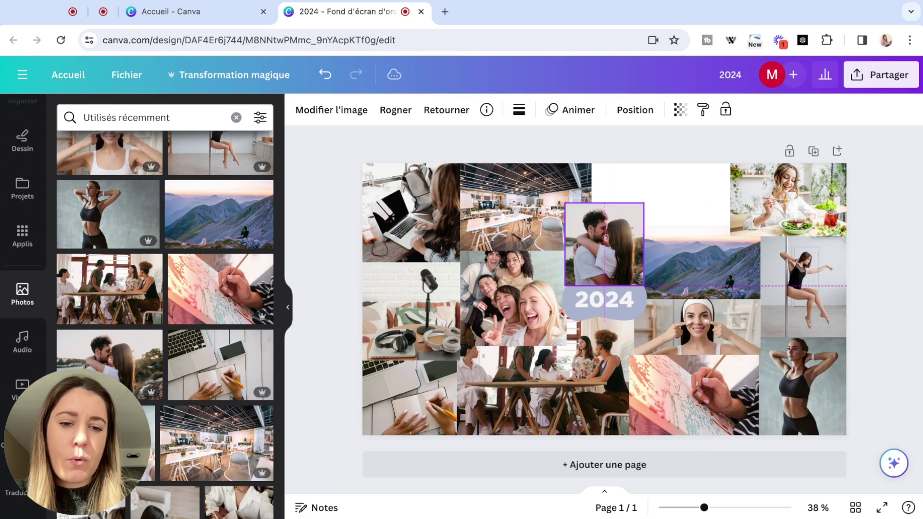
Layer the couple photo behind the 2024 label and lower it slightly to close the gap around the label.
{"action": "right_click", "coordinate": [616, 231]}
{"action": "mouse_move", "coordinate": [673, 264]}
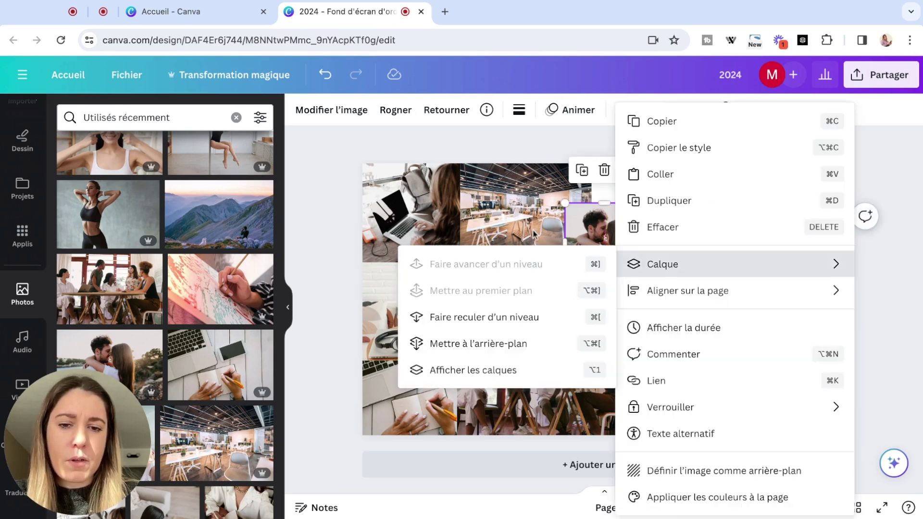
{"action": "left_click", "coordinate": [577, 316]}
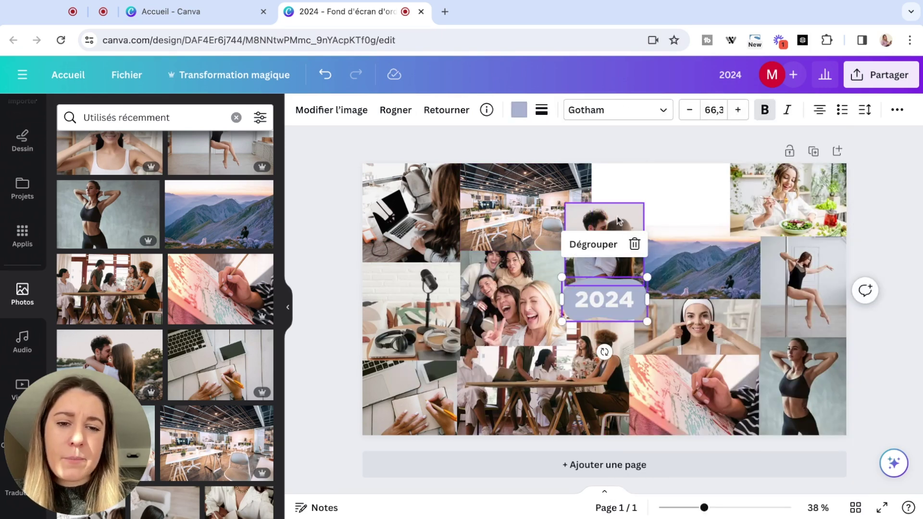
{"action": "left_click", "coordinate": [611, 269]}
{"action": "left_click", "coordinate": [692, 195]}
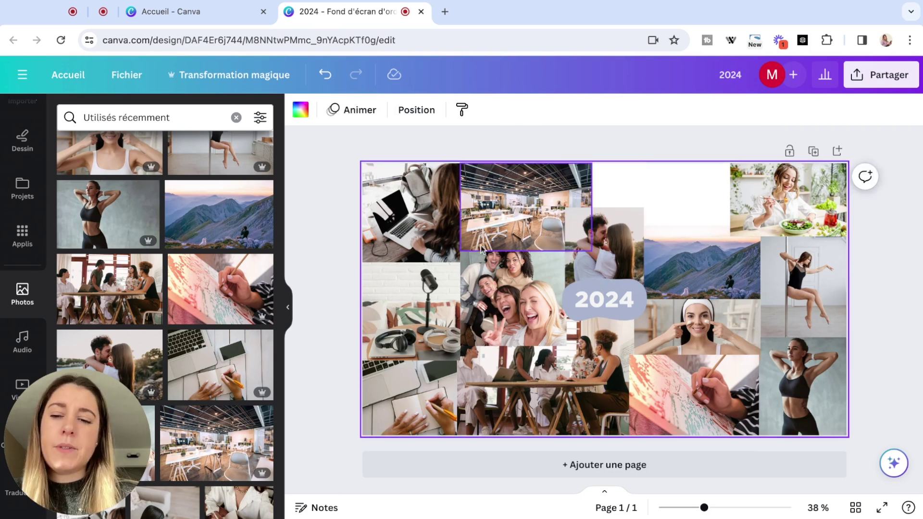
Insert the cocktail toast photo, shrink it into the gap along the page's upper edge and crop its bottom edge.
{"action": "scroll", "coordinate": [250, 340], "scroll_direction": "down", "scroll_amount": 2}
{"action": "scroll", "coordinate": [248, 340], "scroll_direction": "up", "scroll_amount": 5}
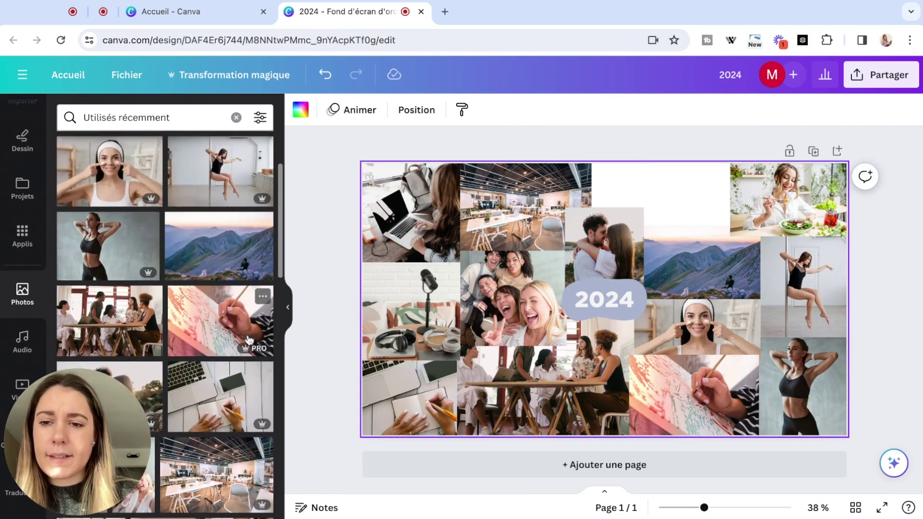
{"action": "left_click", "coordinate": [231, 225]}
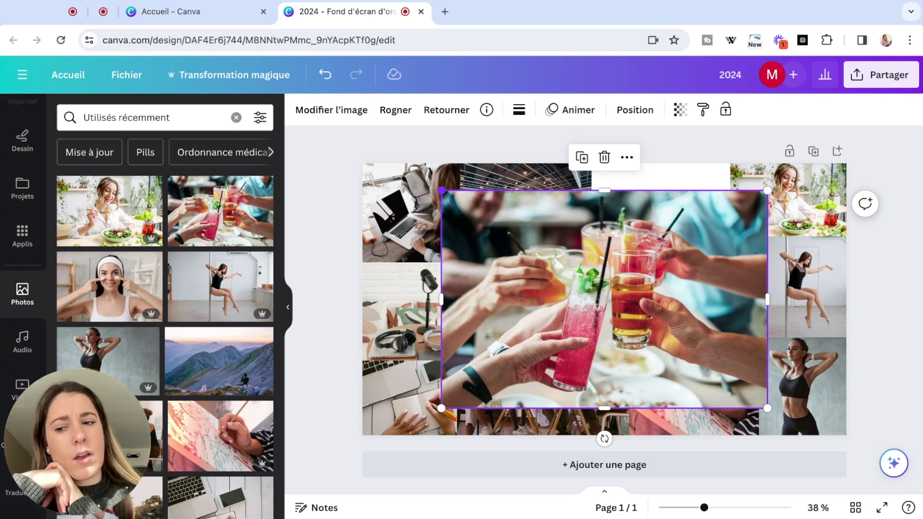
{"action": "key", "text": "ctrl+z"}
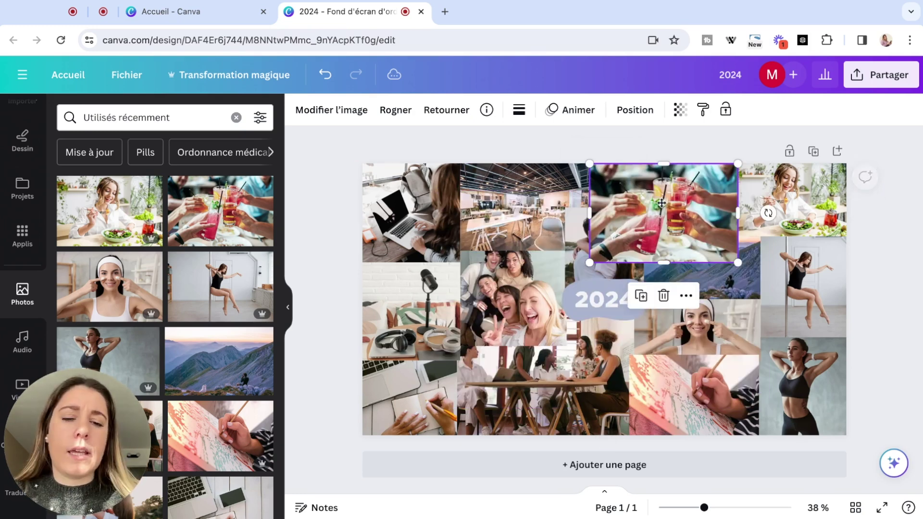
{"action": "left_click_drag", "start_coordinate": [665, 266], "coordinate": [665, 244]}
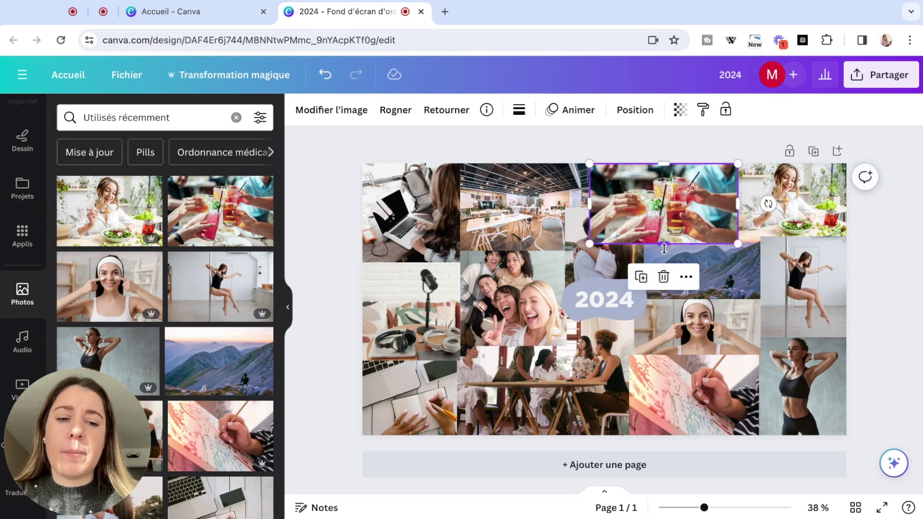
{"action": "double_click", "coordinate": [694, 212]}
{"action": "mouse_move", "coordinate": [694, 212]}
{"action": "left_mouse_down"}
{"action": "mouse_move", "coordinate": [694, 197]}
{"action": "mouse_move", "coordinate": [695, 212]}
{"action": "left_mouse_up"}
{"action": "left_click", "coordinate": [901, 251]}
Send the cocktail photo to the back, behind the couple, coworking and salad photos.
{"action": "right_click", "coordinate": [693, 206]}
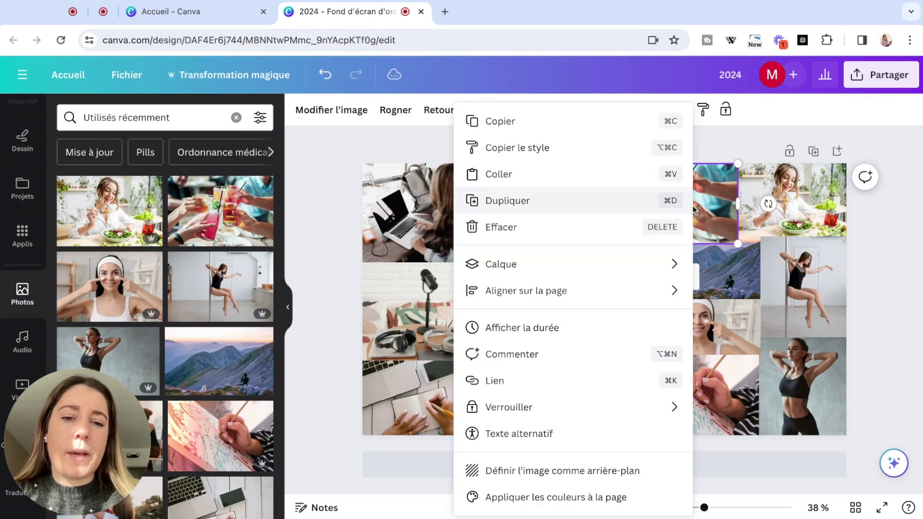
{"action": "mouse_move", "coordinate": [599, 268]}
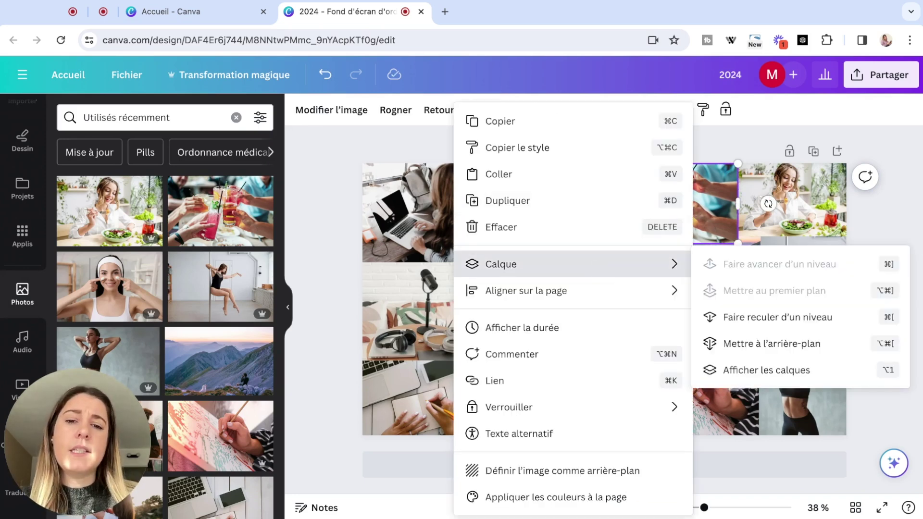
{"action": "left_click", "coordinate": [690, 214]}
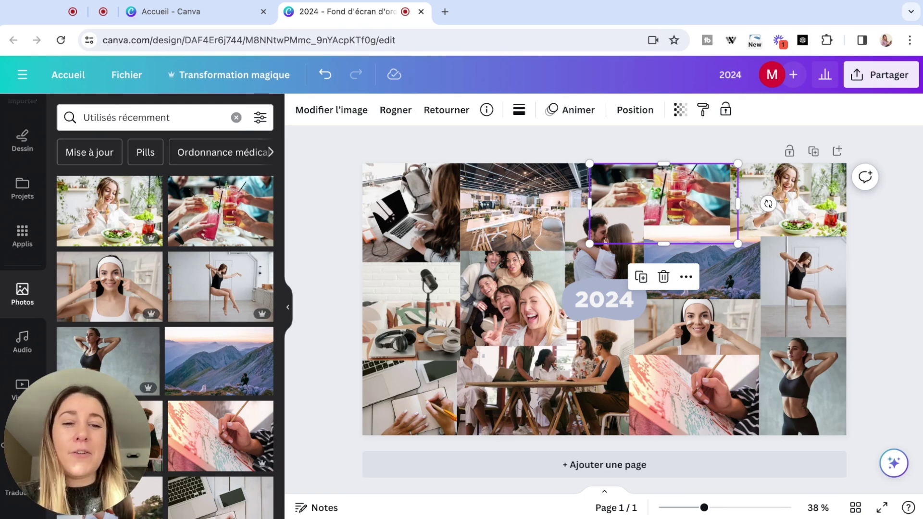
{"action": "left_click", "coordinate": [900, 293]}
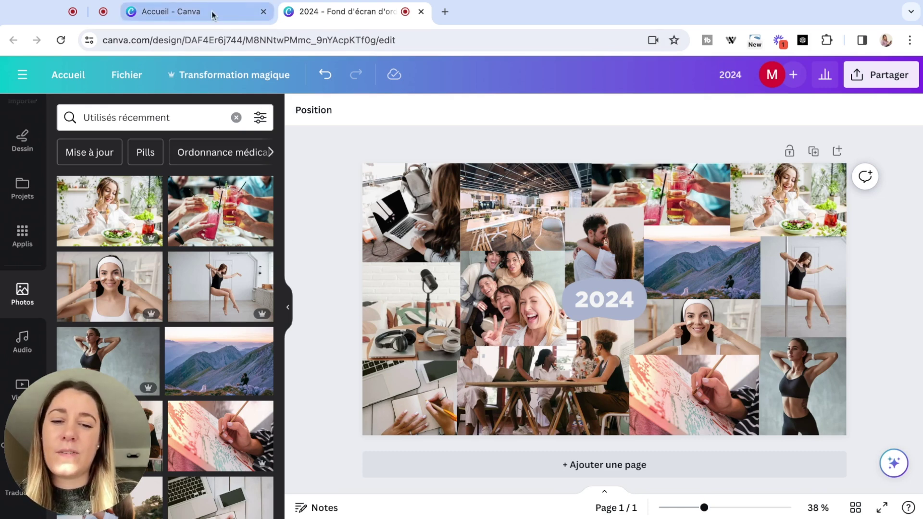
Set the new paragraph text to size 26 and move it over the upper edges of the microphone and friends photos.
{"action": "mouse_move", "coordinate": [259, 342]}
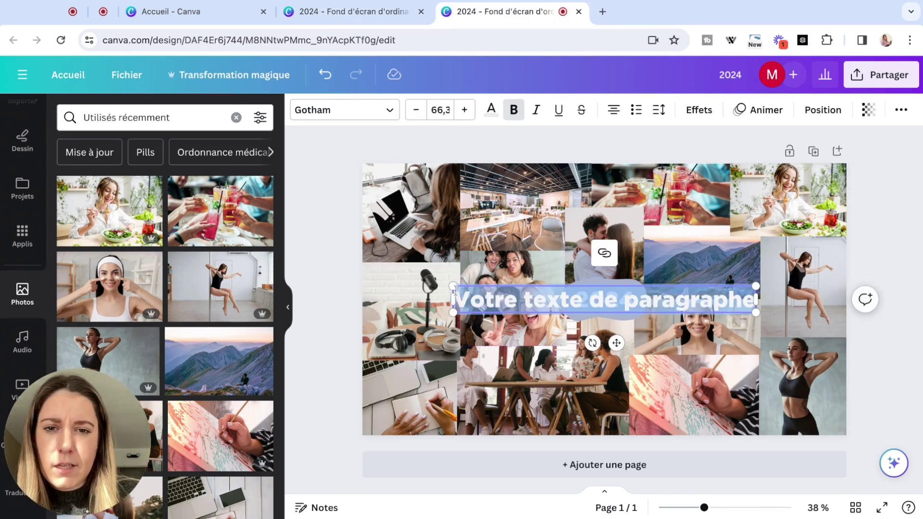
{"action": "left_click", "coordinate": [437, 112]}
{"action": "type", "text": "26"}
{"action": "key", "text": "Return"}
{"action": "left_click_drag", "start_coordinate": [615, 330], "coordinate": [500, 302]}
Apply the Arrière-plan text effect to the paragraph text with a corner rounding of 9.
{"action": "left_click", "coordinate": [700, 109]}
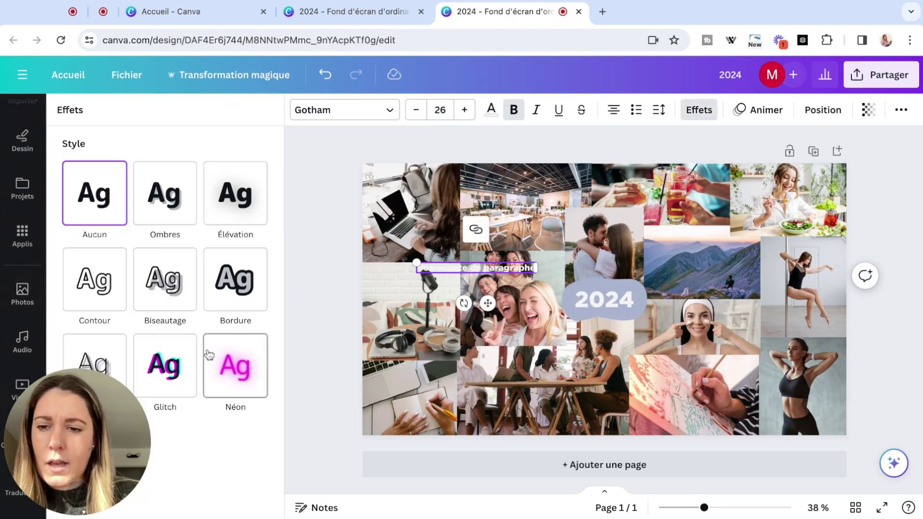
{"action": "scroll", "coordinate": [209, 355], "scroll_direction": "down", "scroll_amount": 2}
{"action": "left_click", "coordinate": [95, 342]}
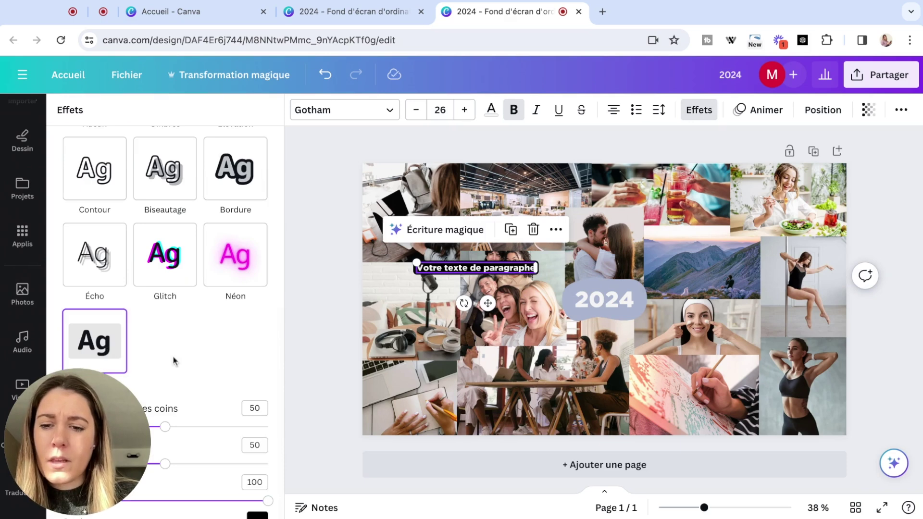
{"action": "scroll", "coordinate": [174, 370], "scroll_direction": "down", "scroll_amount": 3}
{"action": "double_click", "coordinate": [254, 272]}
{"action": "type", "text": "9"}
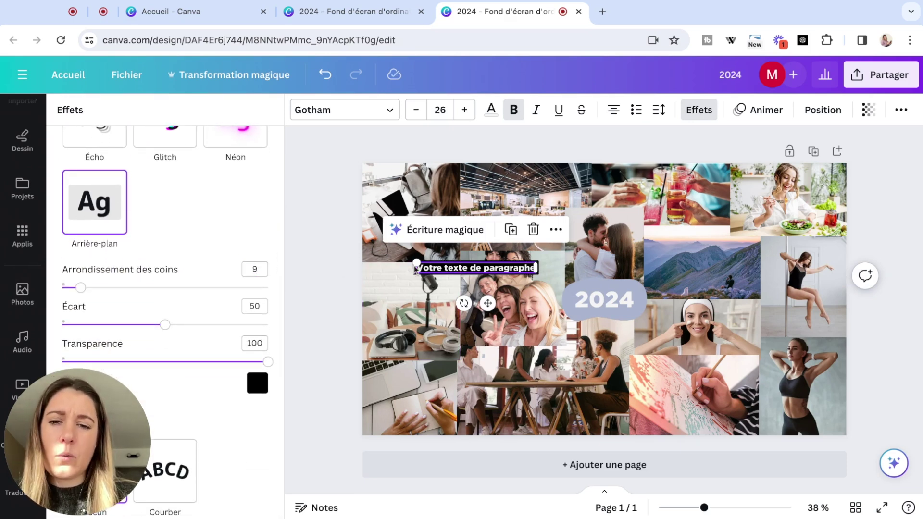
Colour the text background with the palette's mauve and replace the text with "Développement".
{"action": "scroll", "coordinate": [208, 301], "scroll_direction": "down", "scroll_amount": 1}
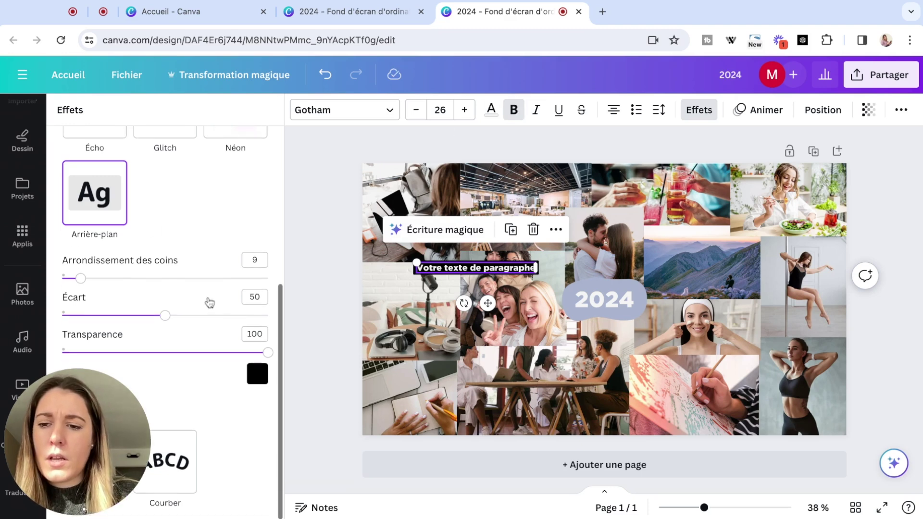
{"action": "left_click", "coordinate": [257, 374]}
{"action": "left_click", "coordinate": [116, 291]}
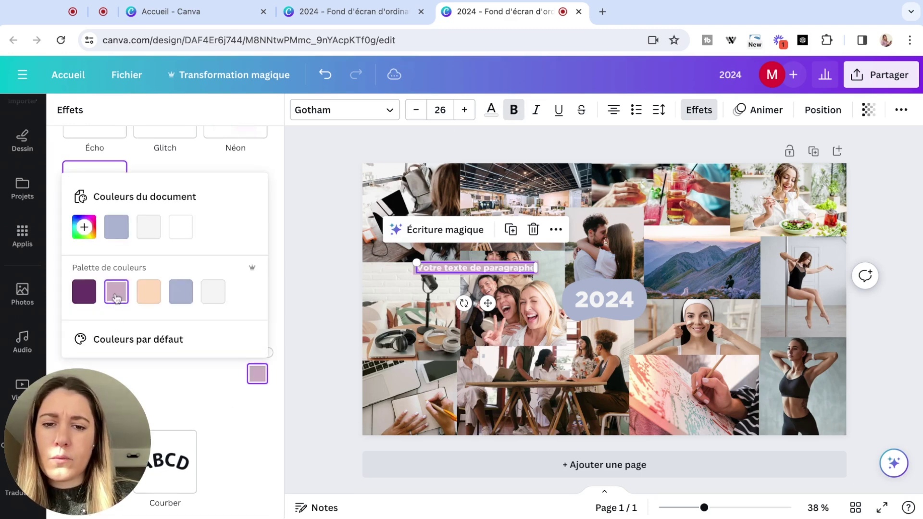
{"action": "key", "text": "Escape"}
{"action": "type", "text": "Dév"}
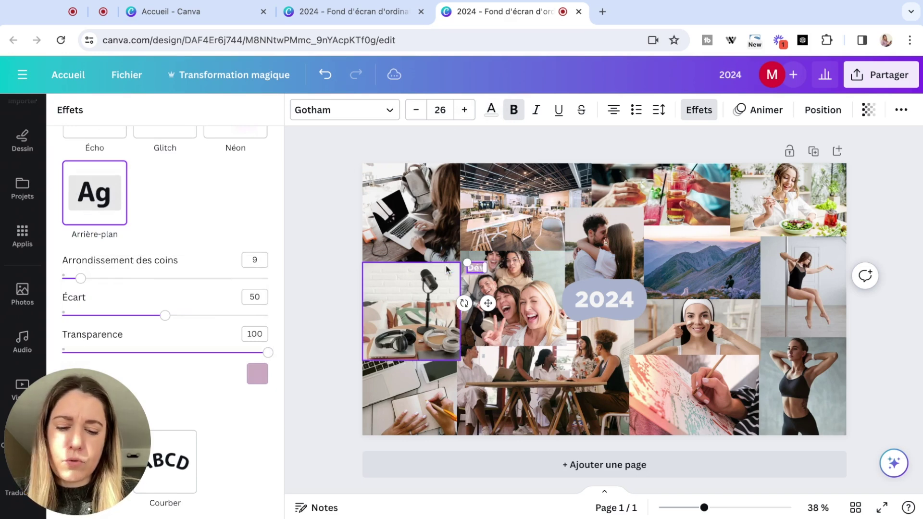
{"action": "type", "text": "eloppement"}
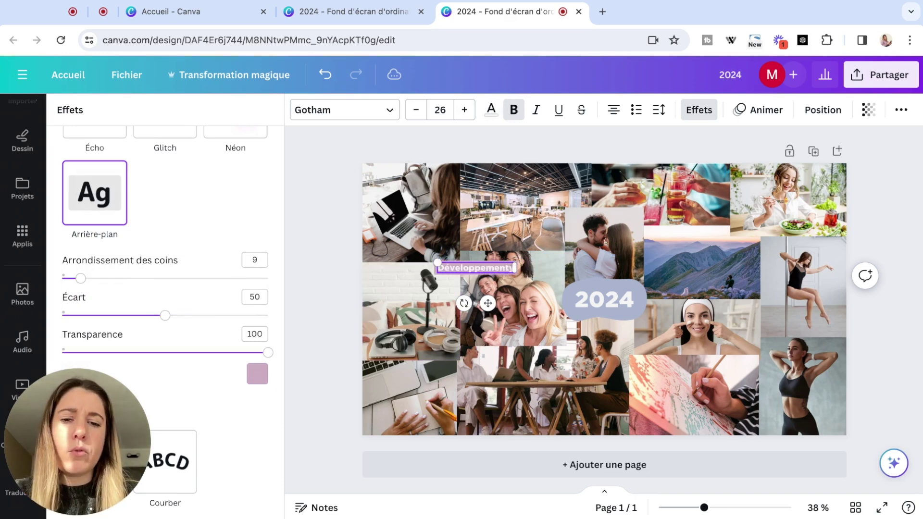
Place the tilted "Développement" label above the microphone photo and a duplicate reading "Projets" along that photo's bottom edge.
{"action": "left_click_drag", "start_coordinate": [488, 303], "coordinate": [429, 353]}
{"action": "key", "text": "ctrl+d"}
{"action": "double_click", "coordinate": [429, 354]}
{"action": "type", "text": "Projets"}
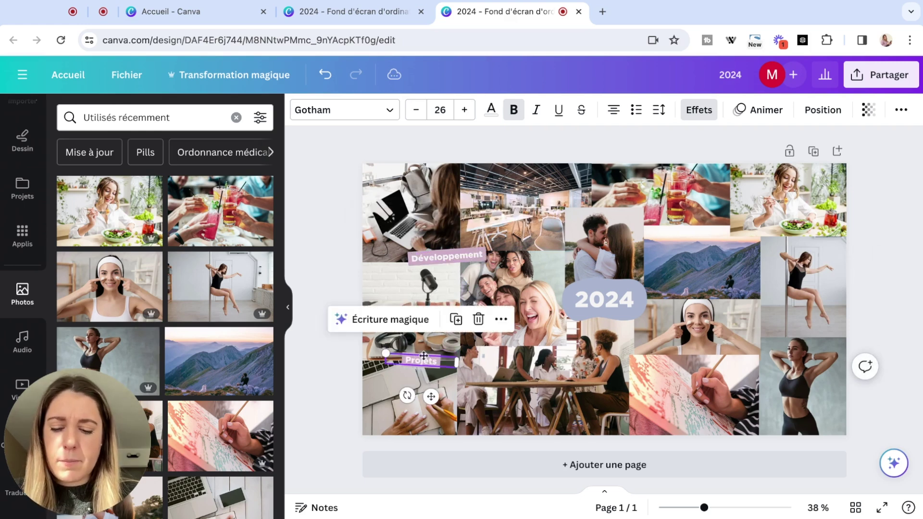
{"action": "left_click", "coordinate": [424, 359]}
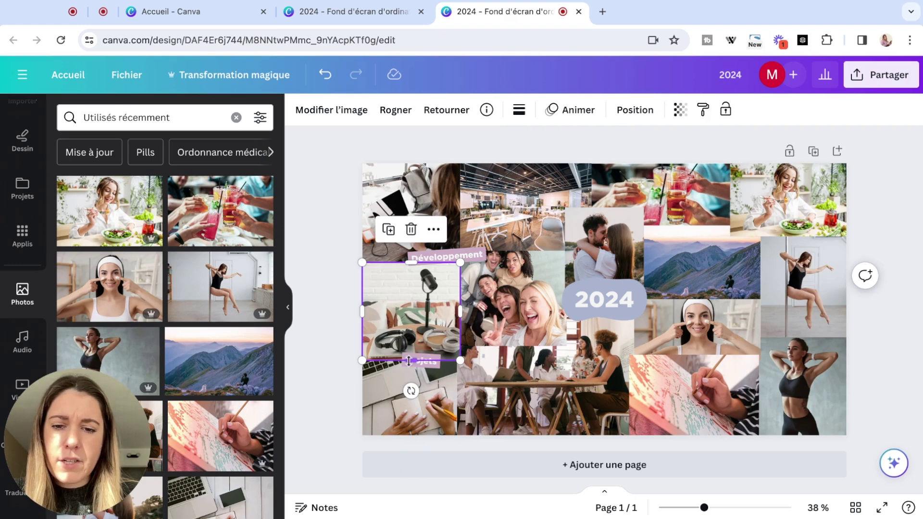
{"action": "left_click", "coordinate": [437, 370]}
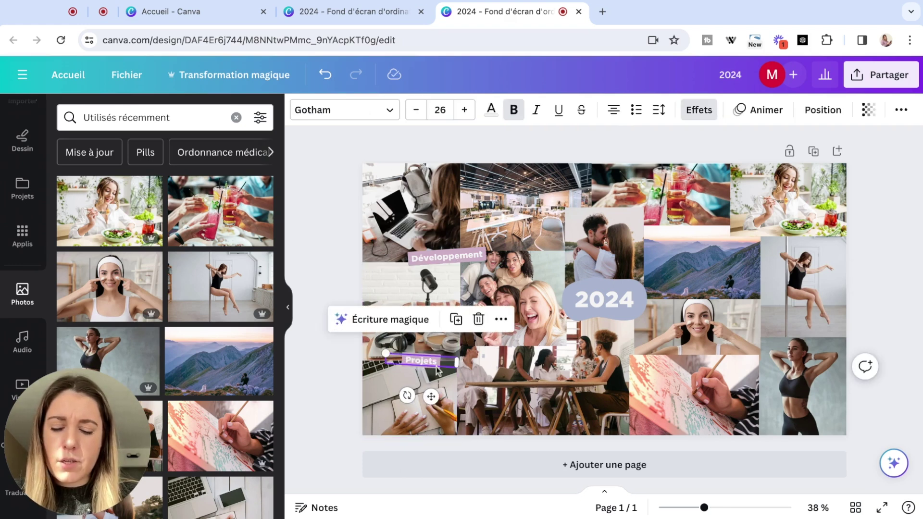
Add duplicate labels reading "Entourage" between the restaurant and couple photos and "Rencontres" along the top edge of the group table photo.
{"action": "left_click_drag", "start_coordinate": [431, 397], "coordinate": [564, 204]}
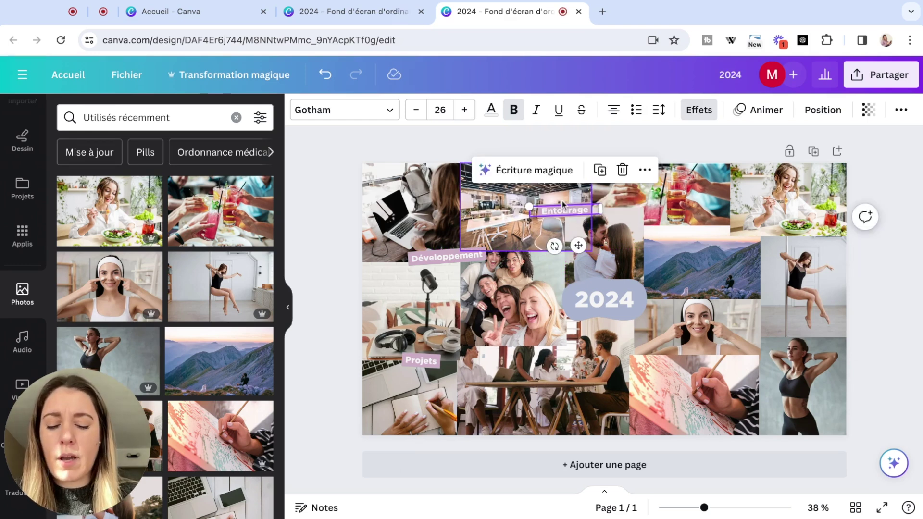
{"action": "mouse_move", "coordinate": [579, 245]}
{"action": "left_mouse_down"}
{"action": "mouse_move", "coordinate": [560, 379]}
{"action": "mouse_move", "coordinate": [586, 246]}
{"action": "left_mouse_up"}
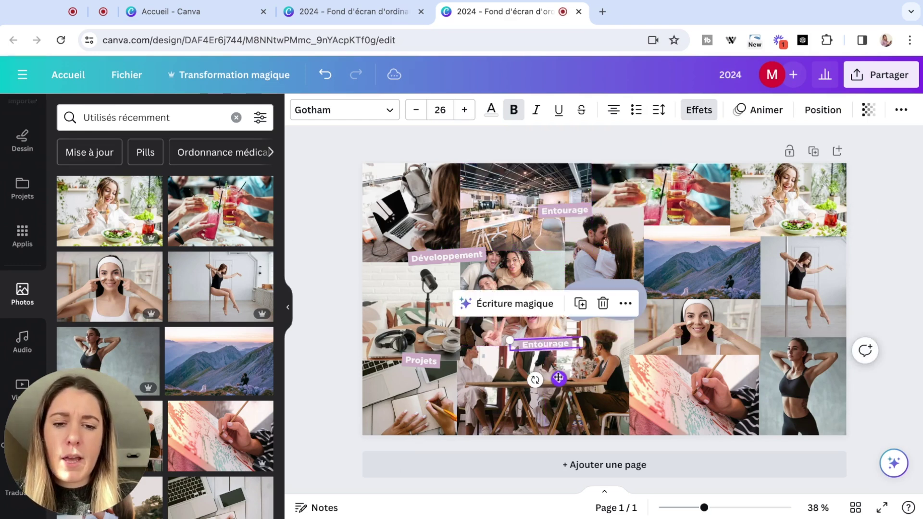
{"action": "double_click", "coordinate": [541, 353]}
{"action": "type", "text": "Rencontres"}
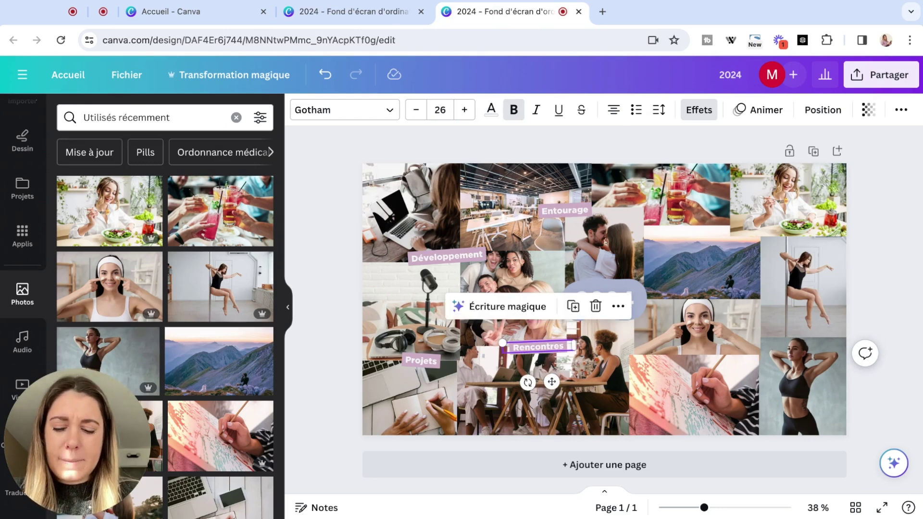
Add duplicate labels reading "Partage" low between the group table and painting photos and "Bien-être" at the skincare photo's lower right corner.
{"action": "key", "text": "ctrl+d"}
{"action": "left_click_drag", "start_coordinate": [538, 346], "coordinate": [625, 408]}
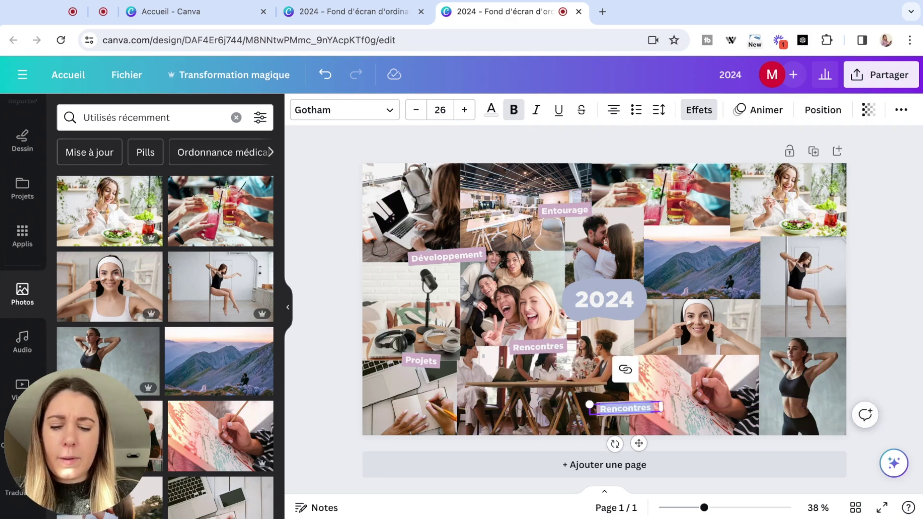
{"action": "type", "text": "Partage"}
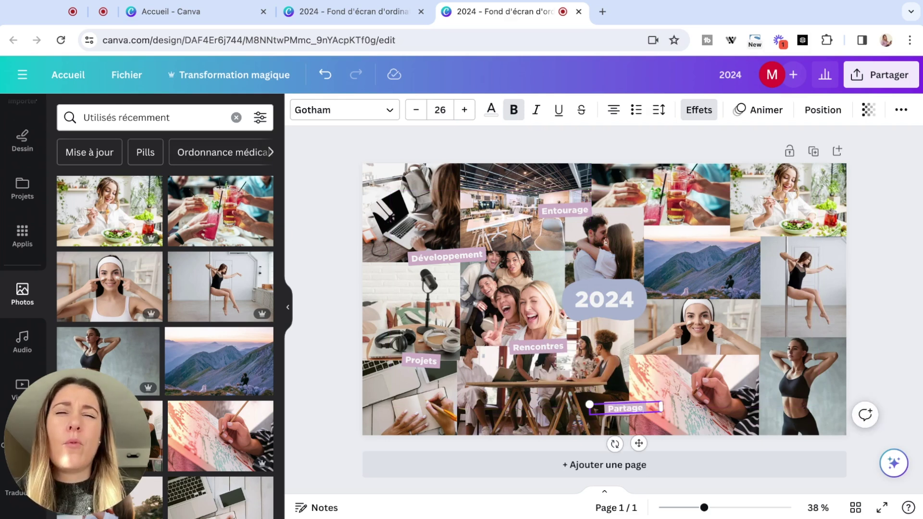
{"action": "left_click", "coordinate": [857, 321]}
{"action": "left_click", "coordinate": [628, 412]}
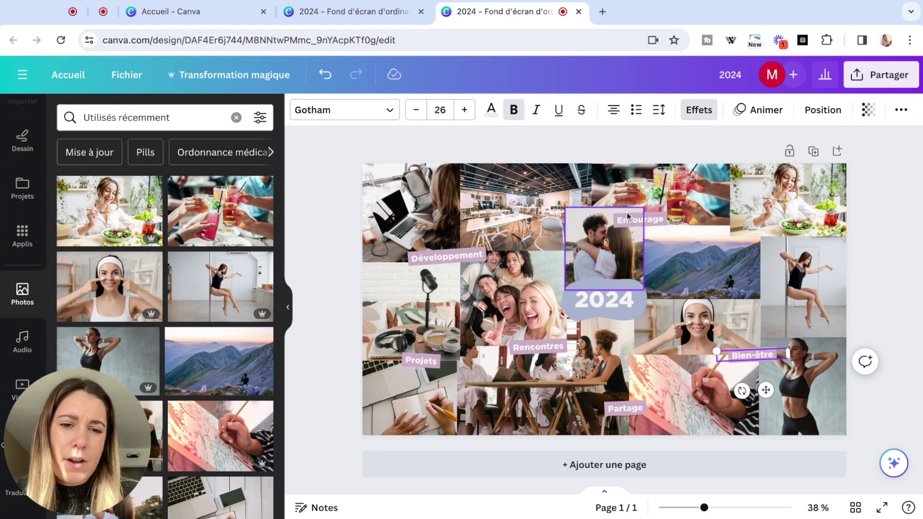
Move the "Entourage" label to the right over the couple photo's top edge and add a "Sport" label above the dancer photo.
{"action": "left_click_drag", "start_coordinate": [627, 215], "coordinate": [622, 206]}
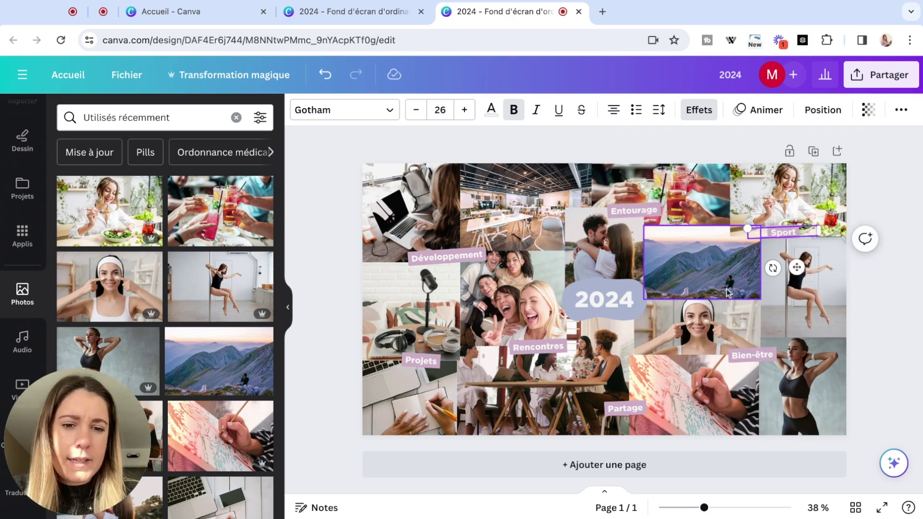
{"action": "left_click", "coordinate": [729, 292]}
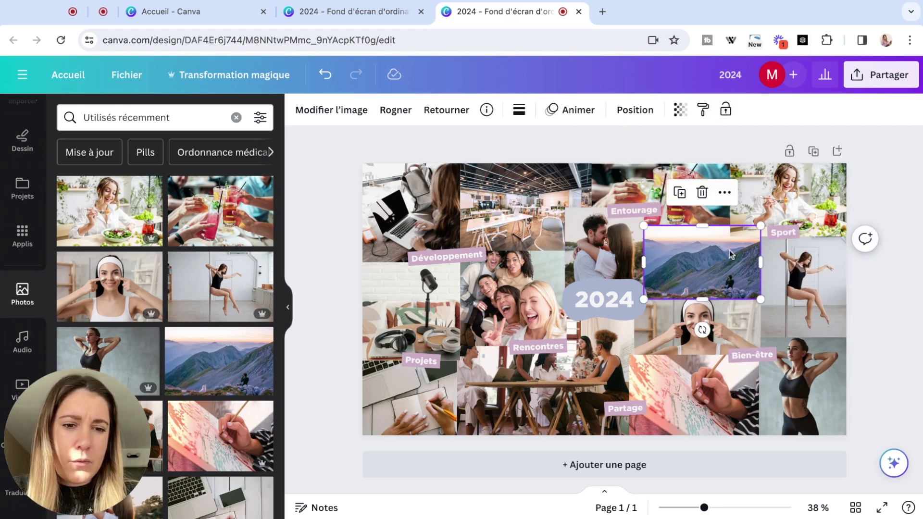
Duplicate the "Sport" label onto the mountain photo's lower edge, tilt it the opposite way and change its text to "Voyage".
{"action": "left_click", "coordinate": [792, 232]}
{"action": "left_click_drag", "start_coordinate": [792, 233], "coordinate": [694, 299]}
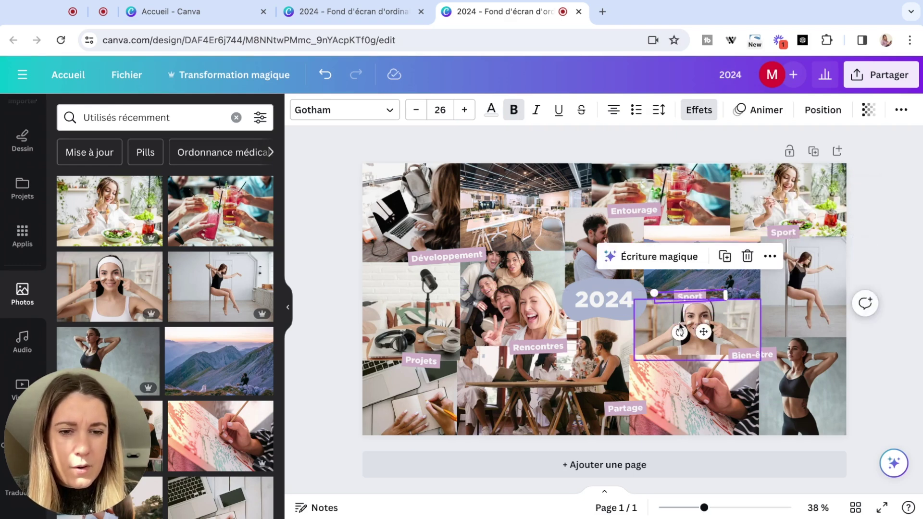
{"action": "left_click_drag", "start_coordinate": [680, 332], "coordinate": [675, 331]}
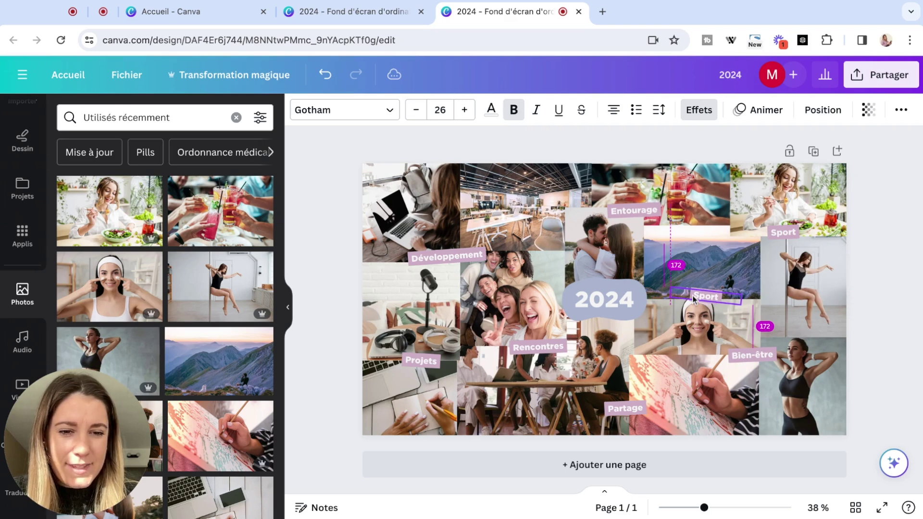
{"action": "left_click", "coordinate": [881, 250]}
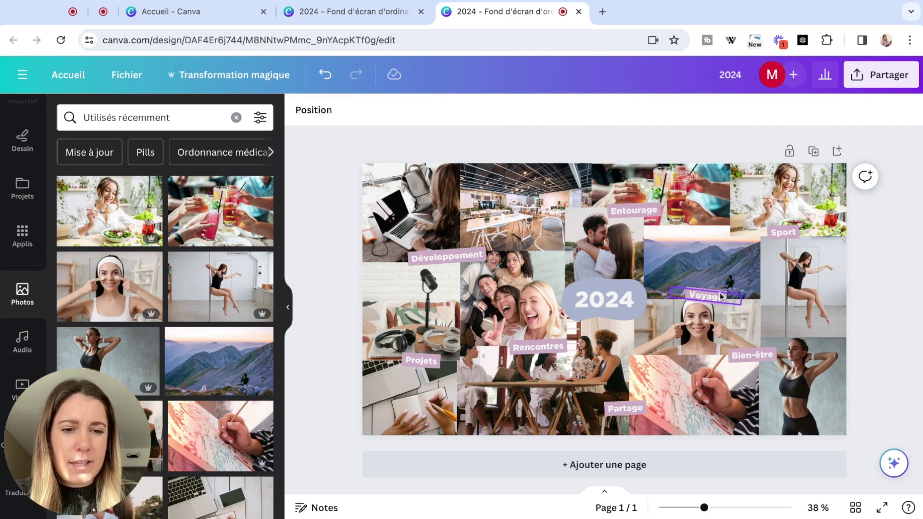
Shift the "Voyage" label slightly right and lower "Bien-être" onto the shared edge of the painting and grey-background fitness photos.
{"action": "left_click_drag", "start_coordinate": [721, 296], "coordinate": [739, 296]}
{"action": "left_click_drag", "start_coordinate": [752, 356], "coordinate": [752, 374]}
{"action": "left_click", "coordinate": [917, 245]}
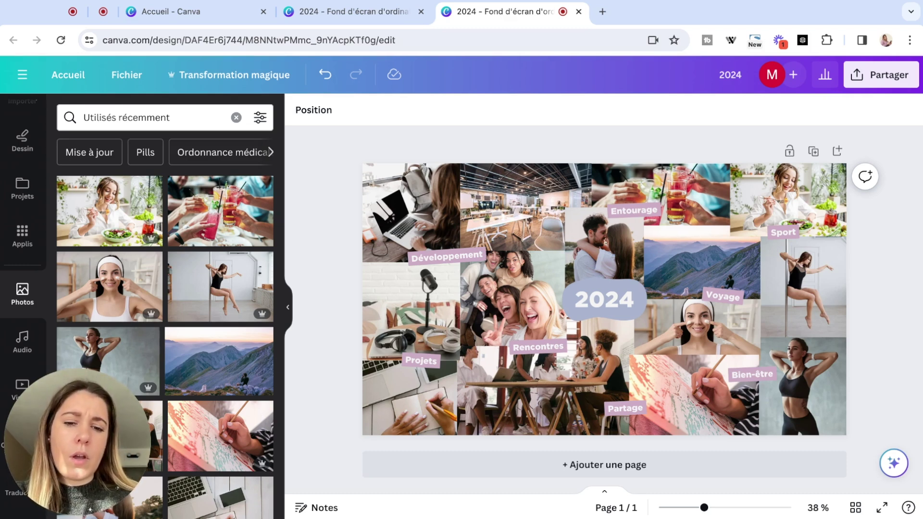
Move the "Rencontres" label slightly left along the border between the friends and group table photos.
{"action": "left_click", "coordinate": [559, 346]}
{"action": "left_click_drag", "start_coordinate": [559, 347], "coordinate": [559, 352]}
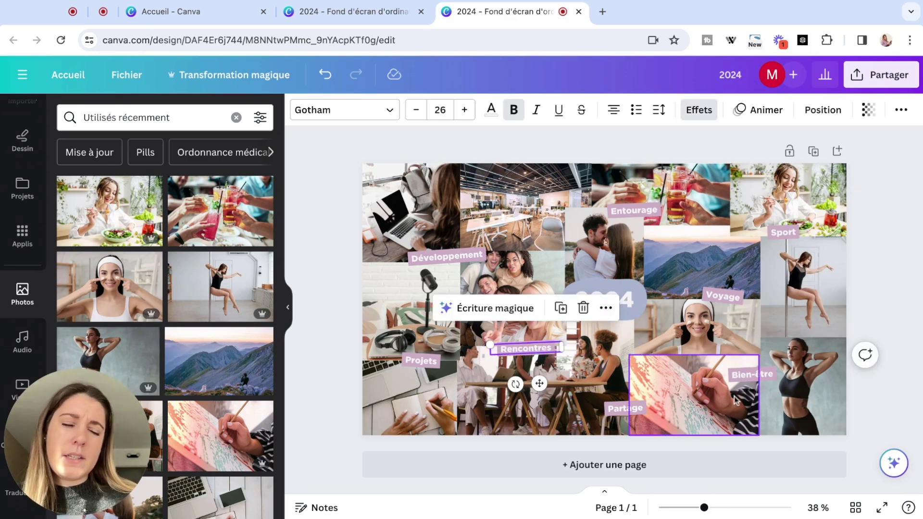
{"action": "left_click", "coordinate": [919, 299]}
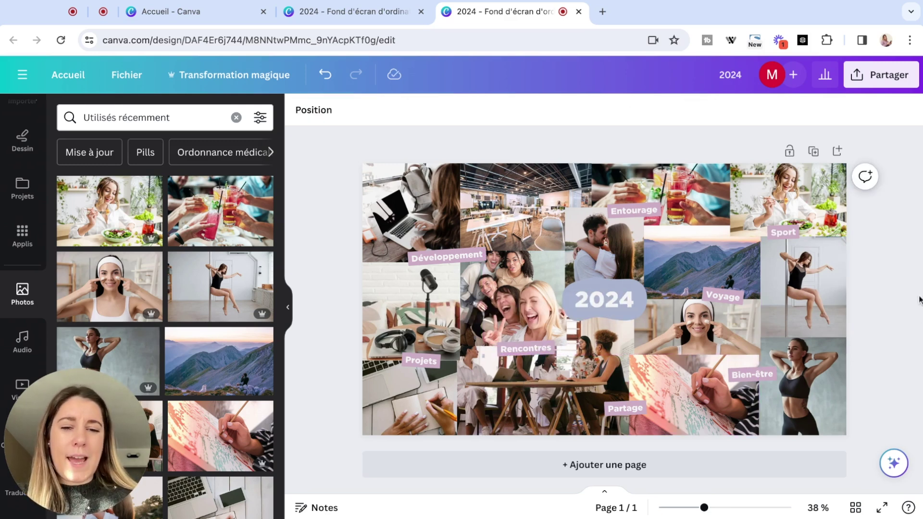